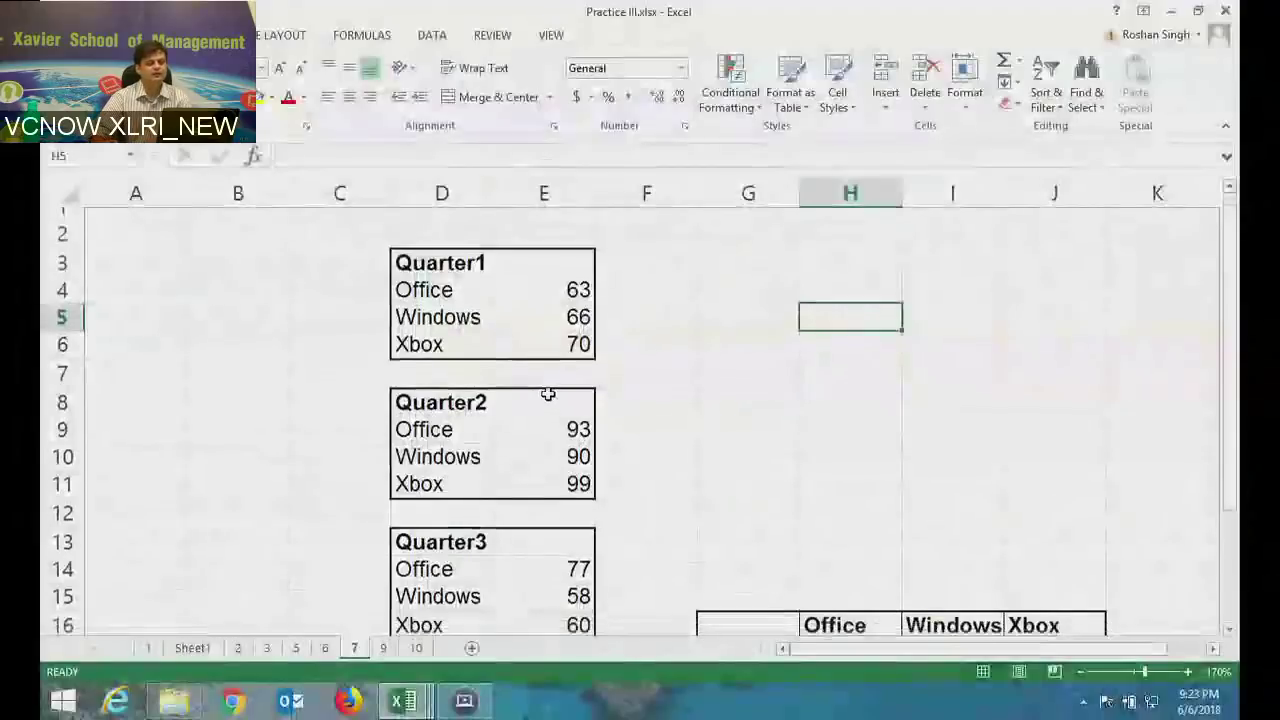
Review the Quarter1–Quarter4 data blocks and their Office, Windows and Xbox entries.
scroll(529, 389, "up", 1)
left_click_drag(441, 274, 570, 360)
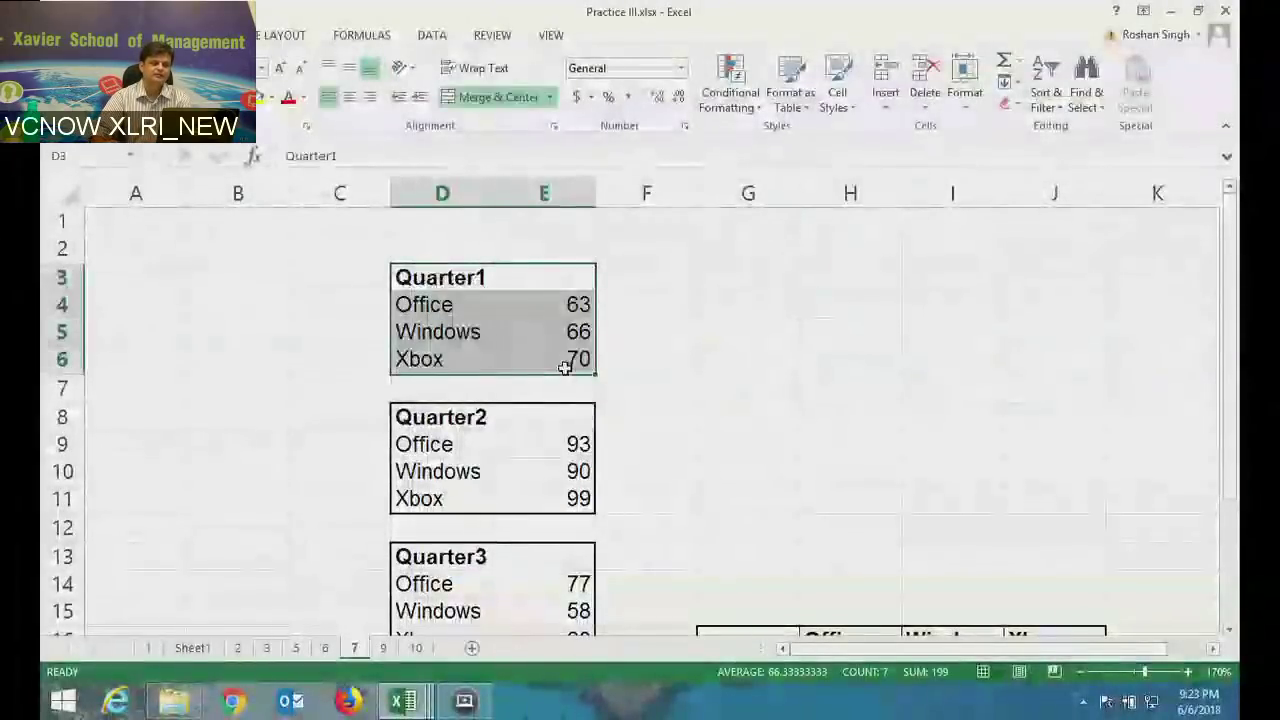
left_click(469, 304)
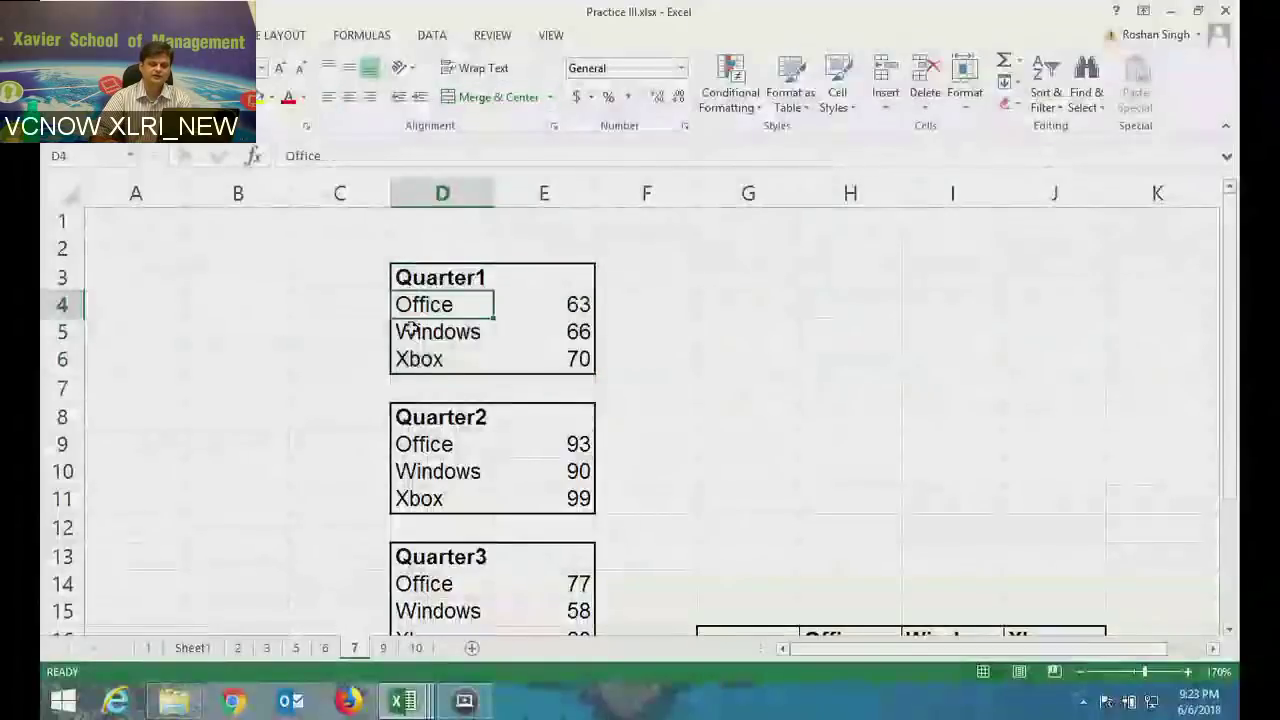
scroll(412, 330, "down", 4)
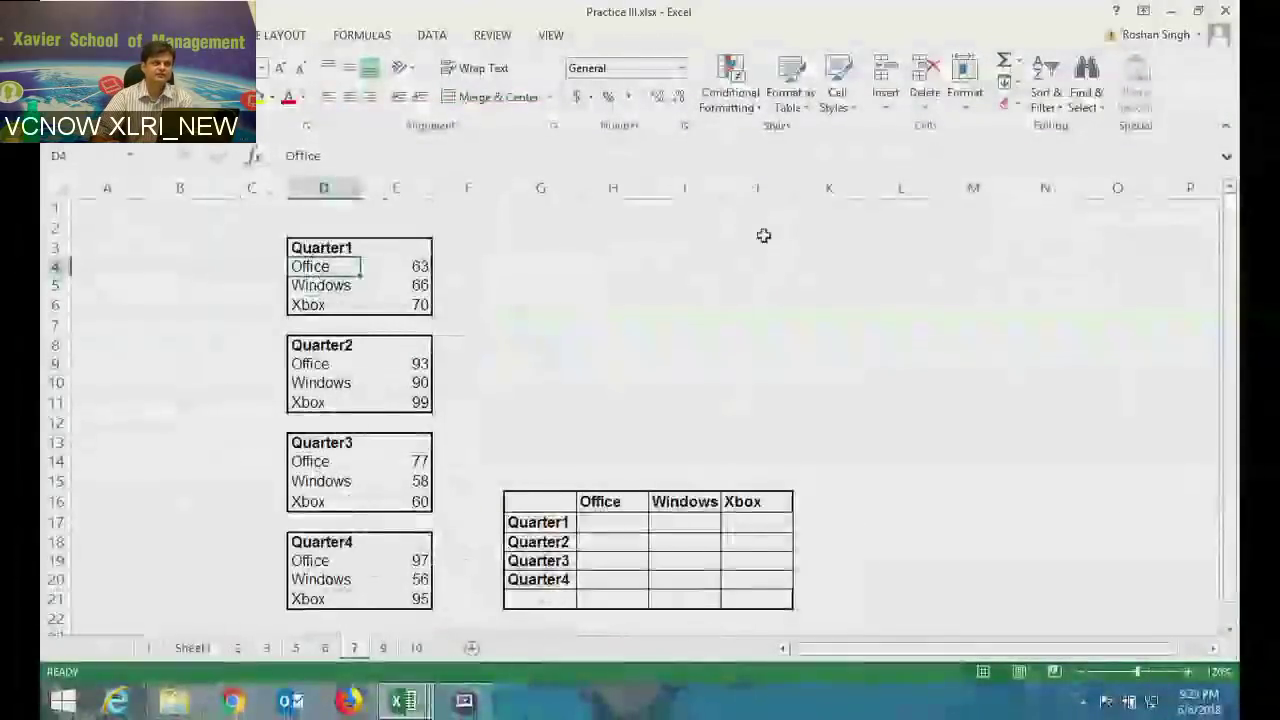
left_click(330, 285)
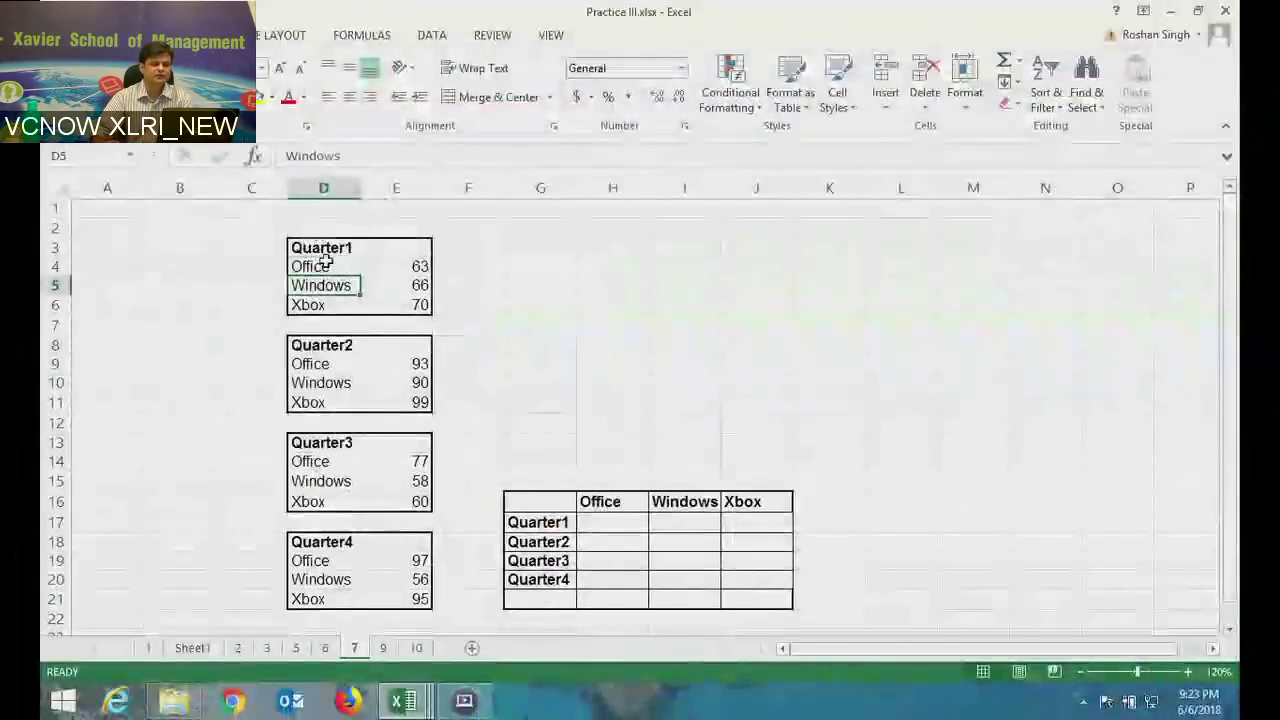
key("ctrl+a")
left_click(321, 345)
key("ctrl+a")
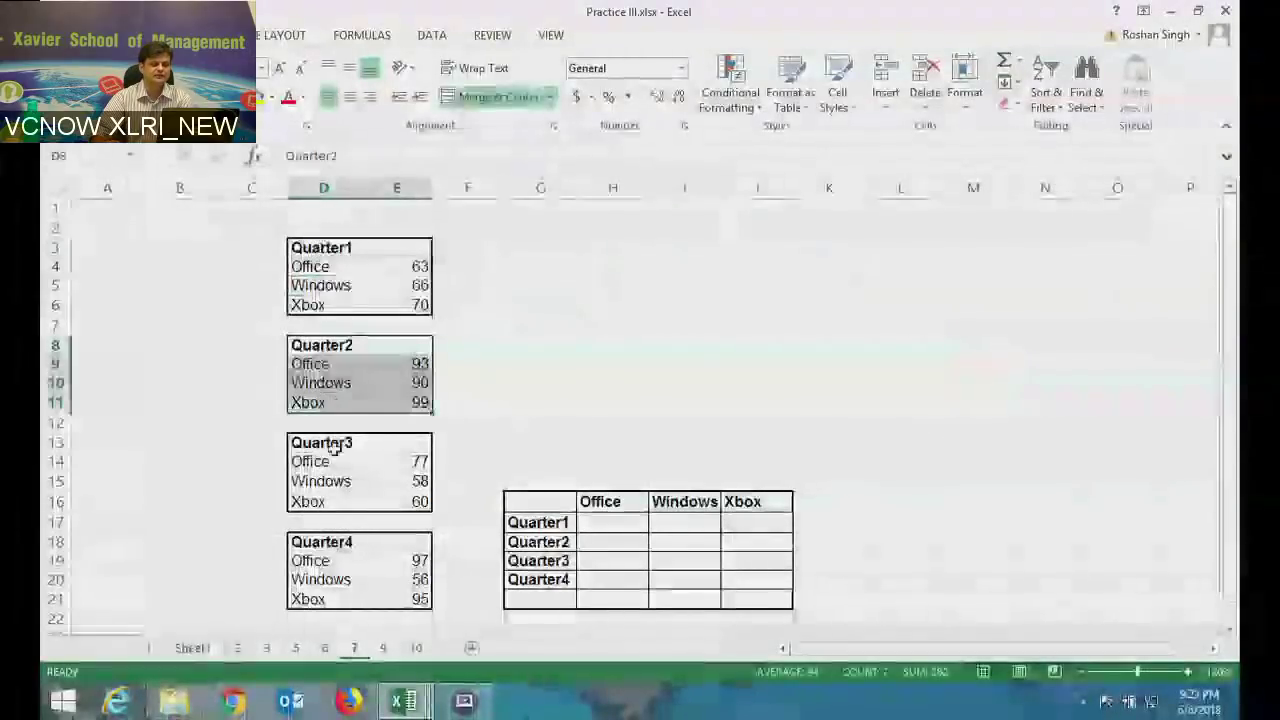
left_click(335, 579)
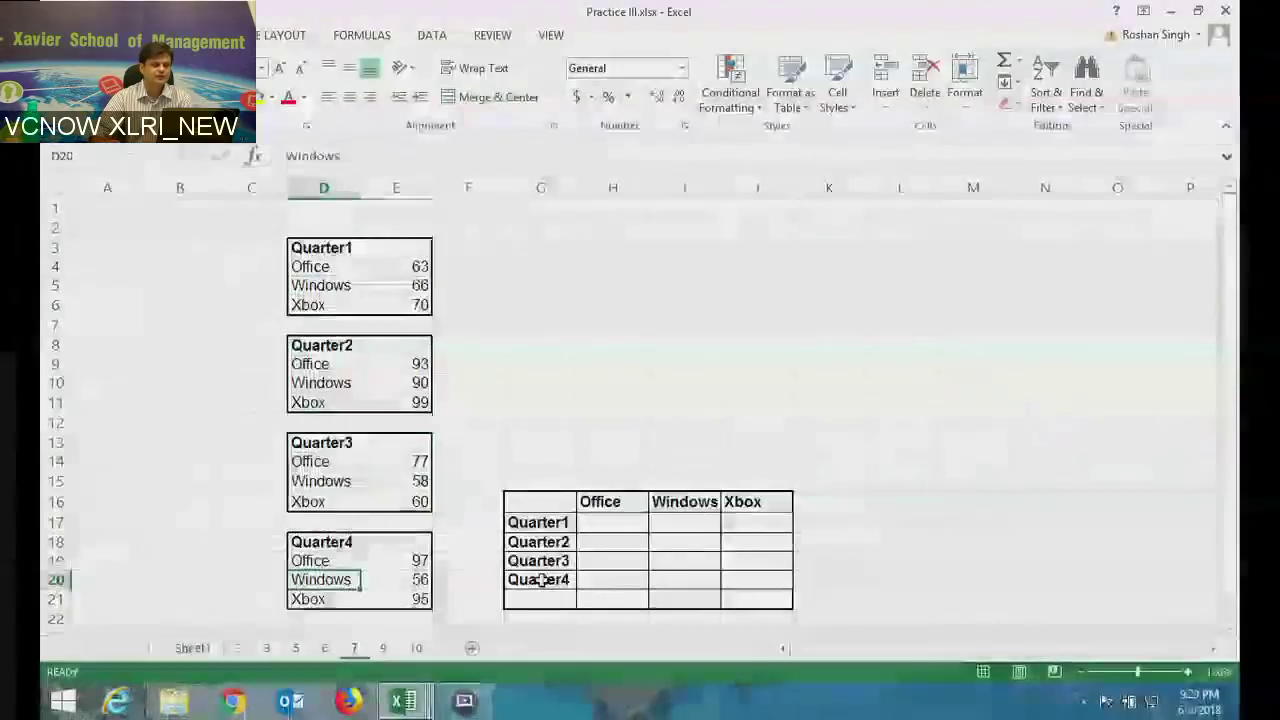
left_click_drag(175, 228, 418, 596)
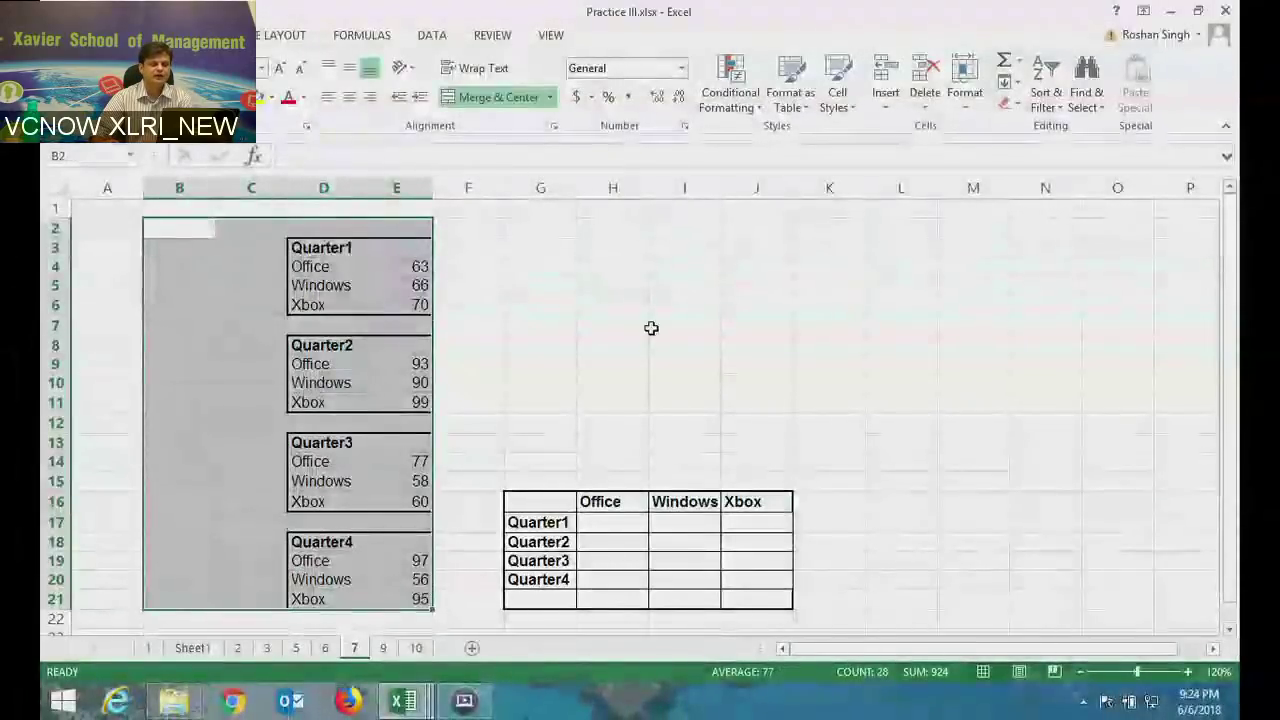
left_click(651, 328)
Highlight the empty Office/Windows/Xbox summary table G16:J21.
mouse_move(520, 500)
left_mouse_down()
mouse_move(737, 574)
mouse_move(740, 597)
left_mouse_up()
left_click(740, 597)
left_click(614, 503)
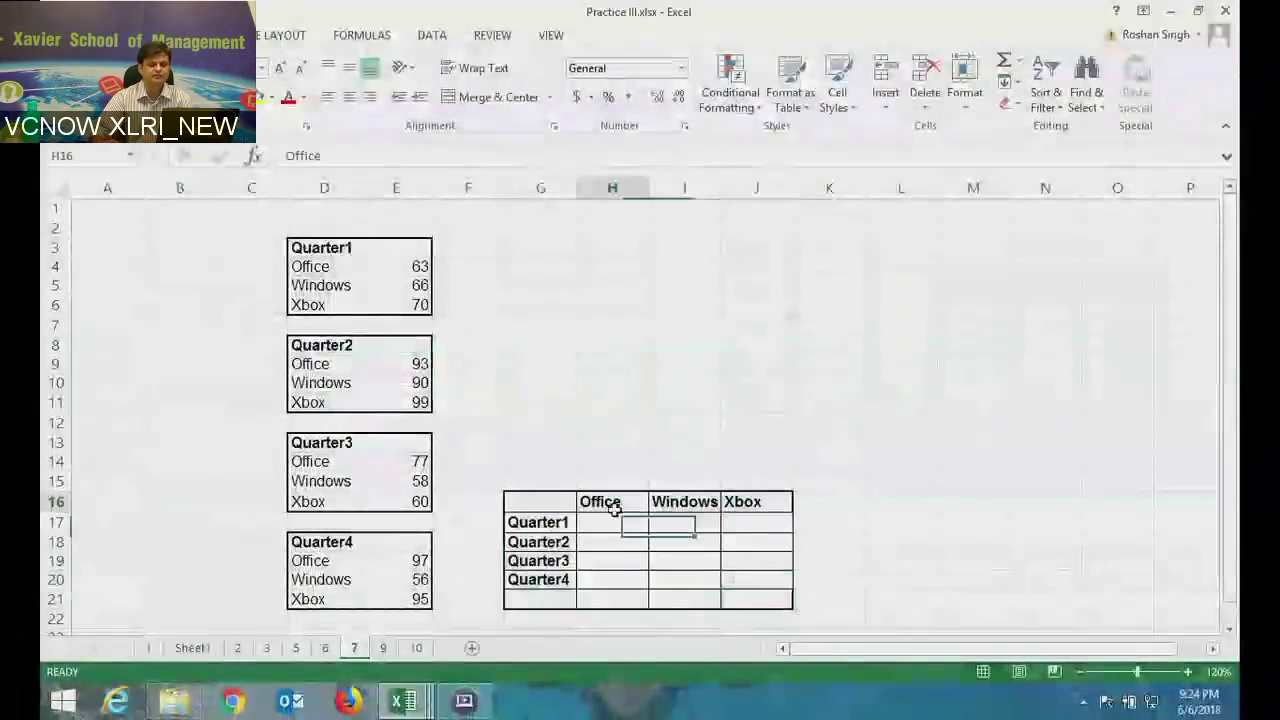
mouse_move(551, 501)
left_mouse_down()
mouse_move(700, 500)
mouse_move(753, 577)
left_mouse_up()
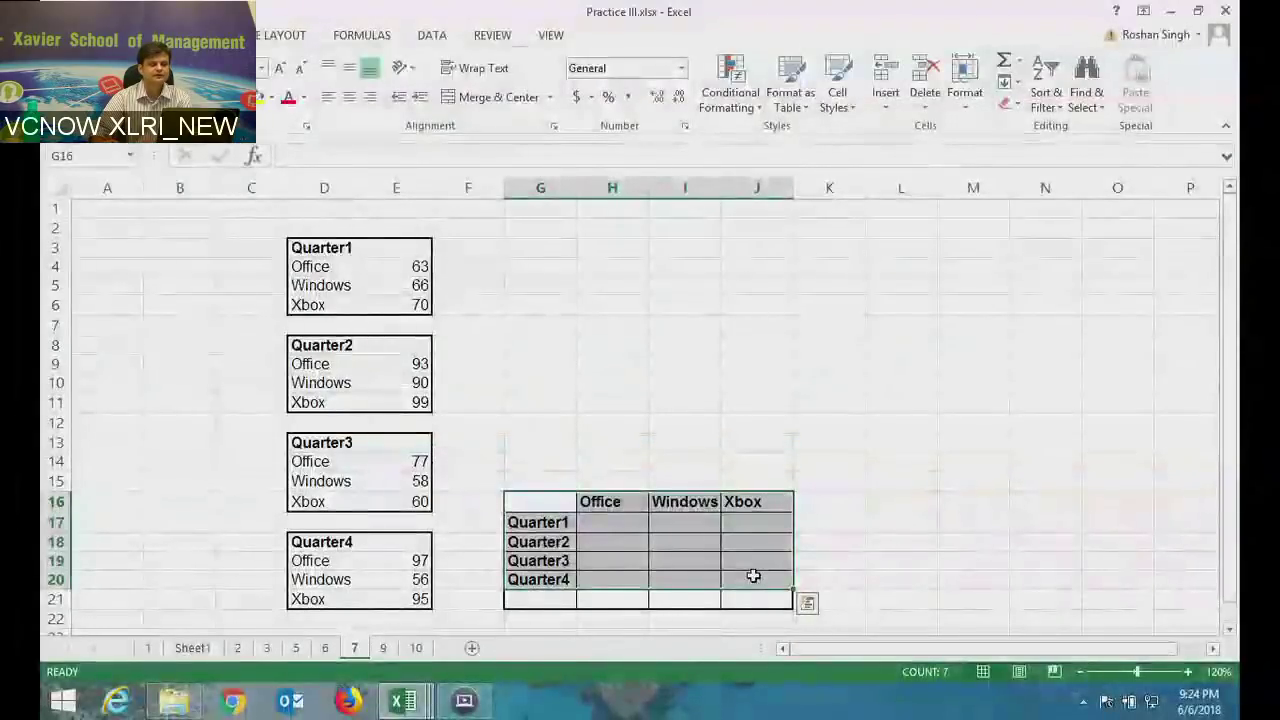
left_click(612, 522)
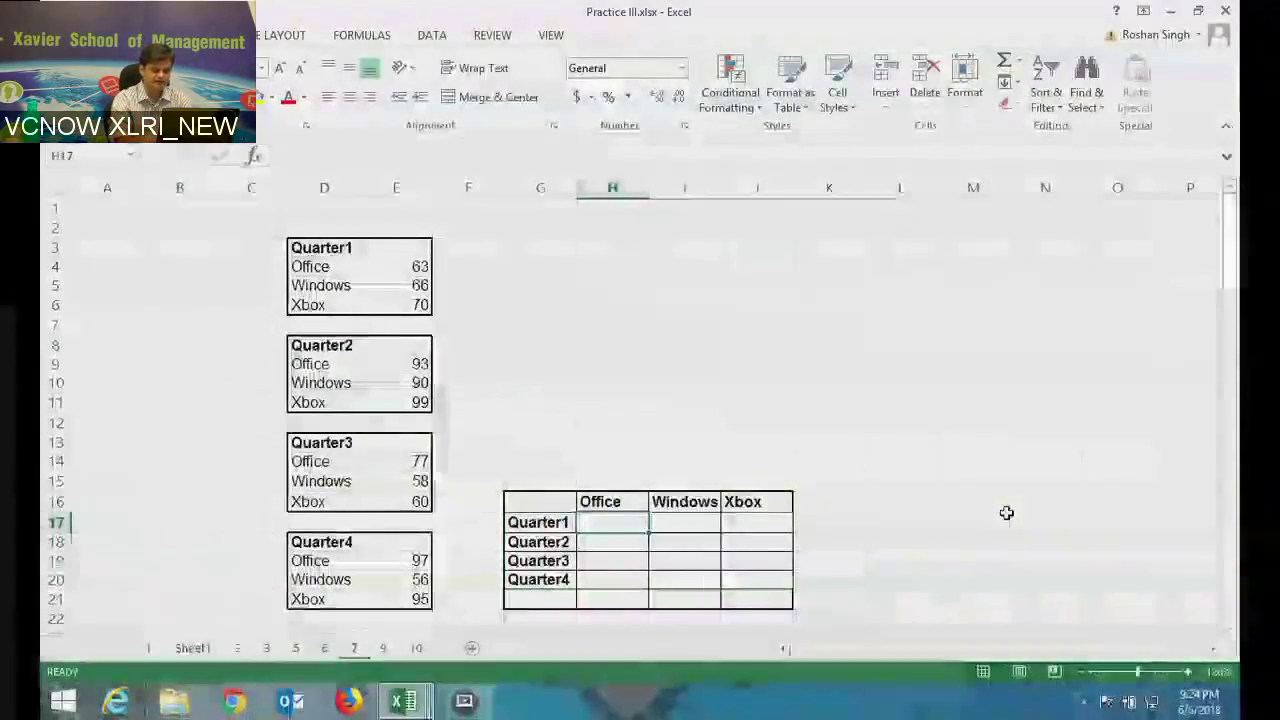
type("=VLOOKUP(")
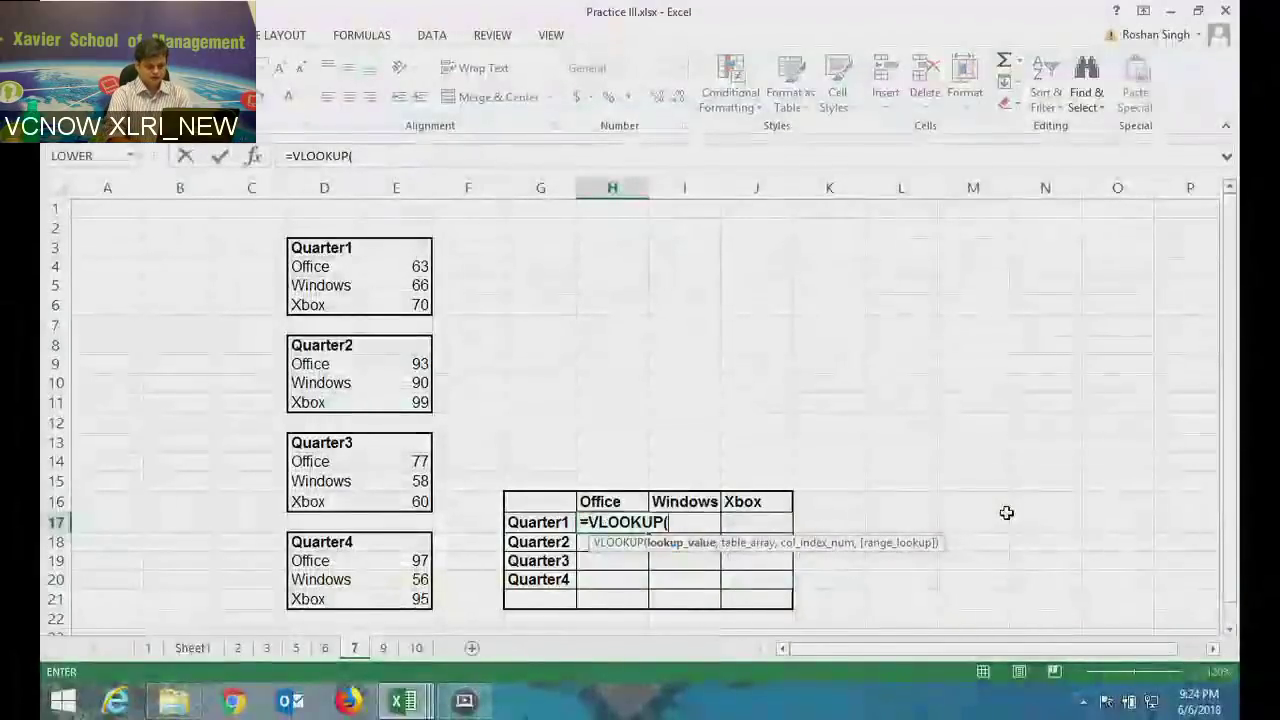
key("Up")
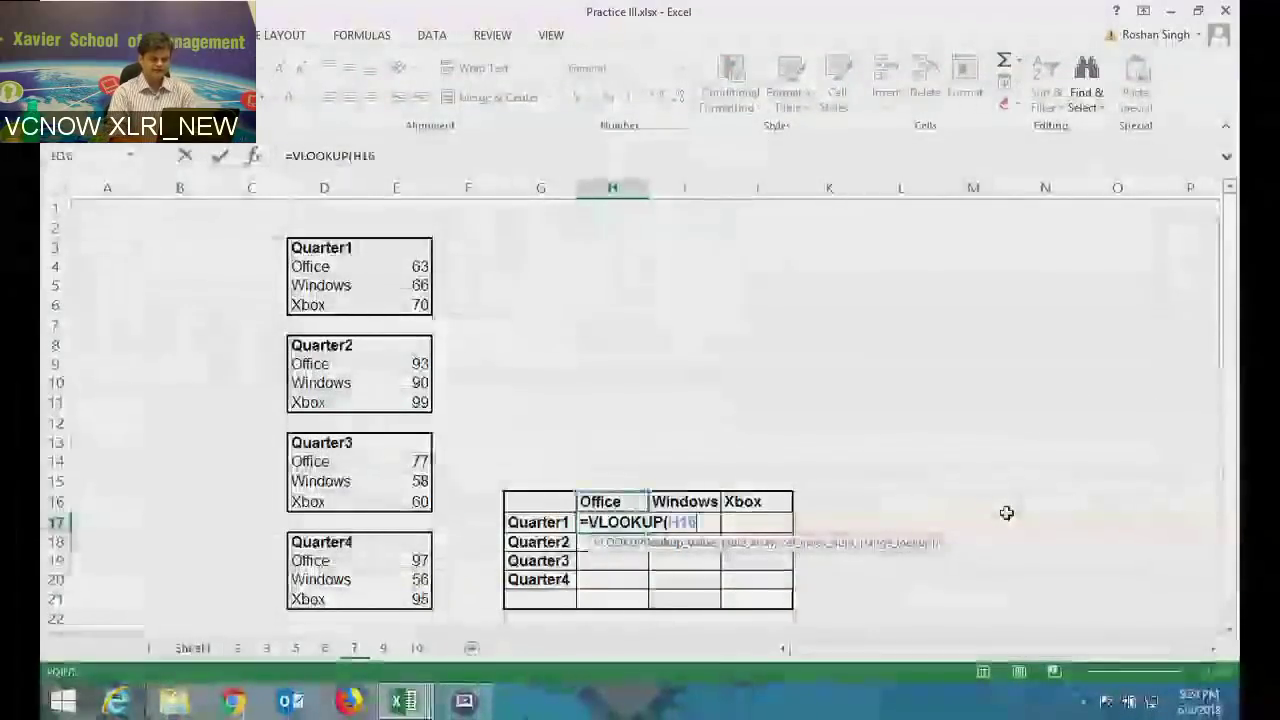
type(",")
key("Up")
key("Up")
key("Up")
key("Up")
key("Up")
key("Up")
key("Up")
key("Left")
key("Left")
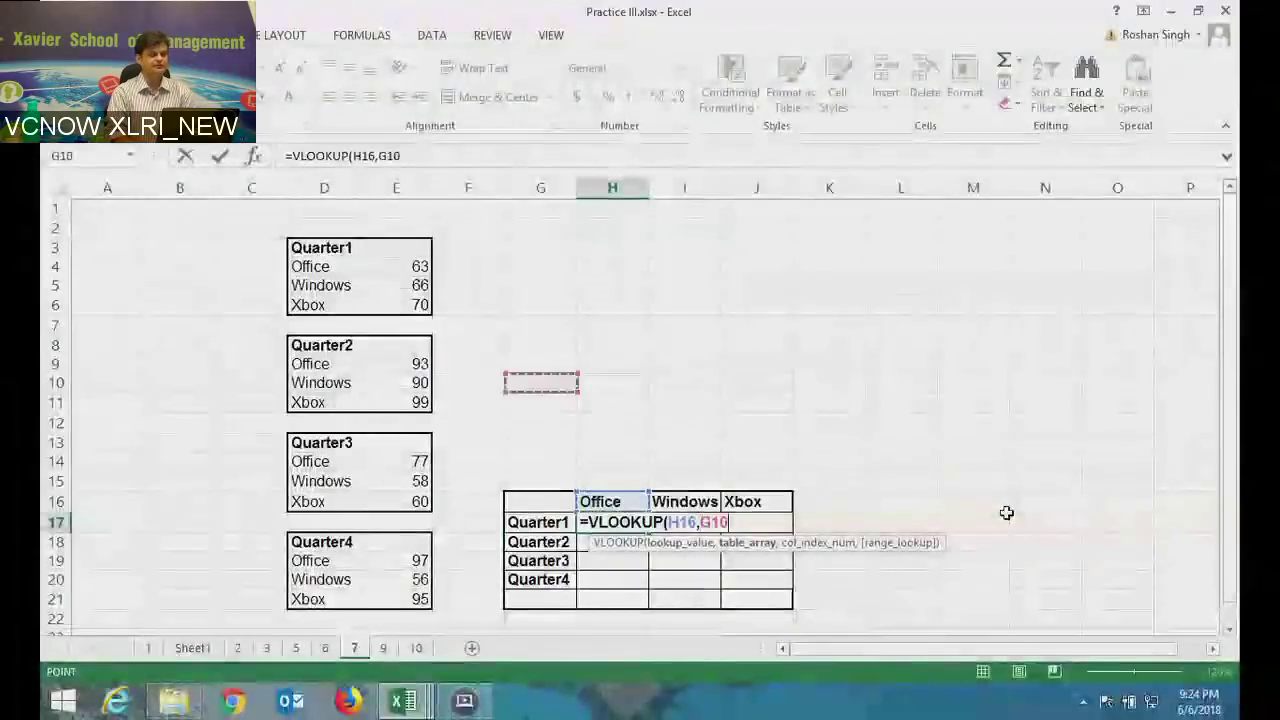
key("Up")
key("Up")
key("Up")
key("Up")
key("Up")
key("Left")
key("Left")
key("Up")
key("Up")
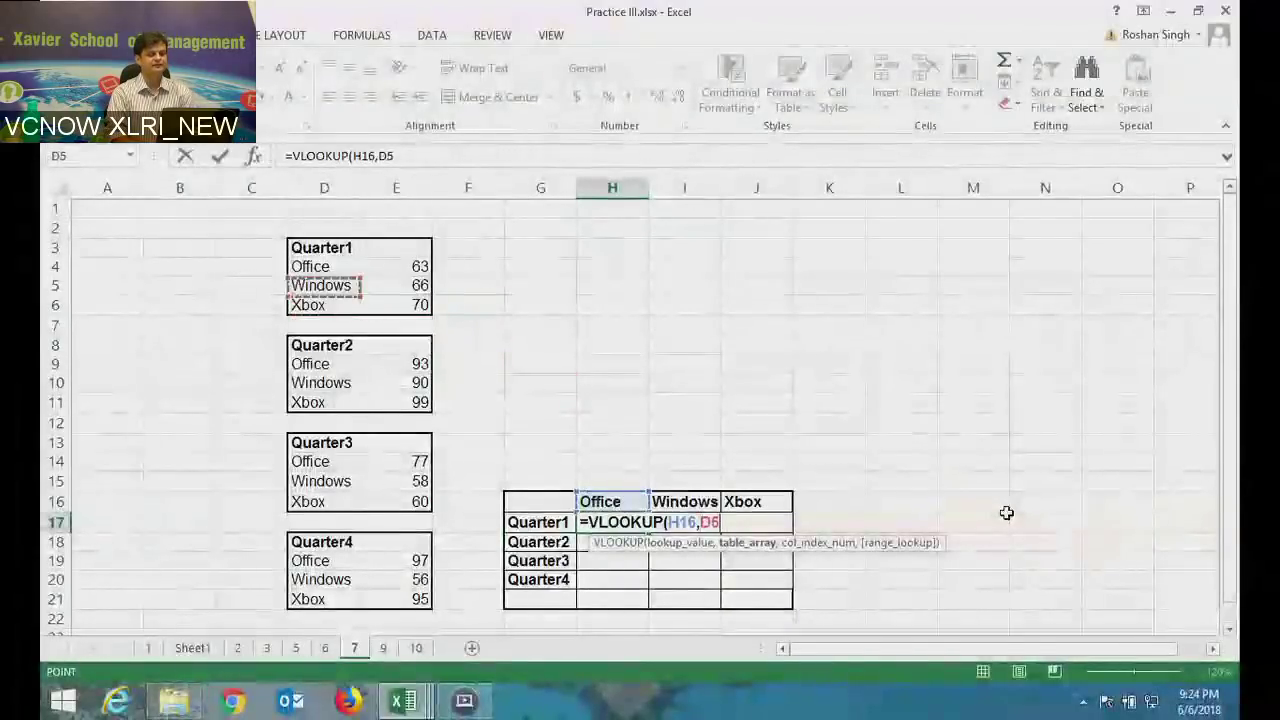
key("shift+Down")
key("shift+Down")
key("shift+Right")
type(",2,")
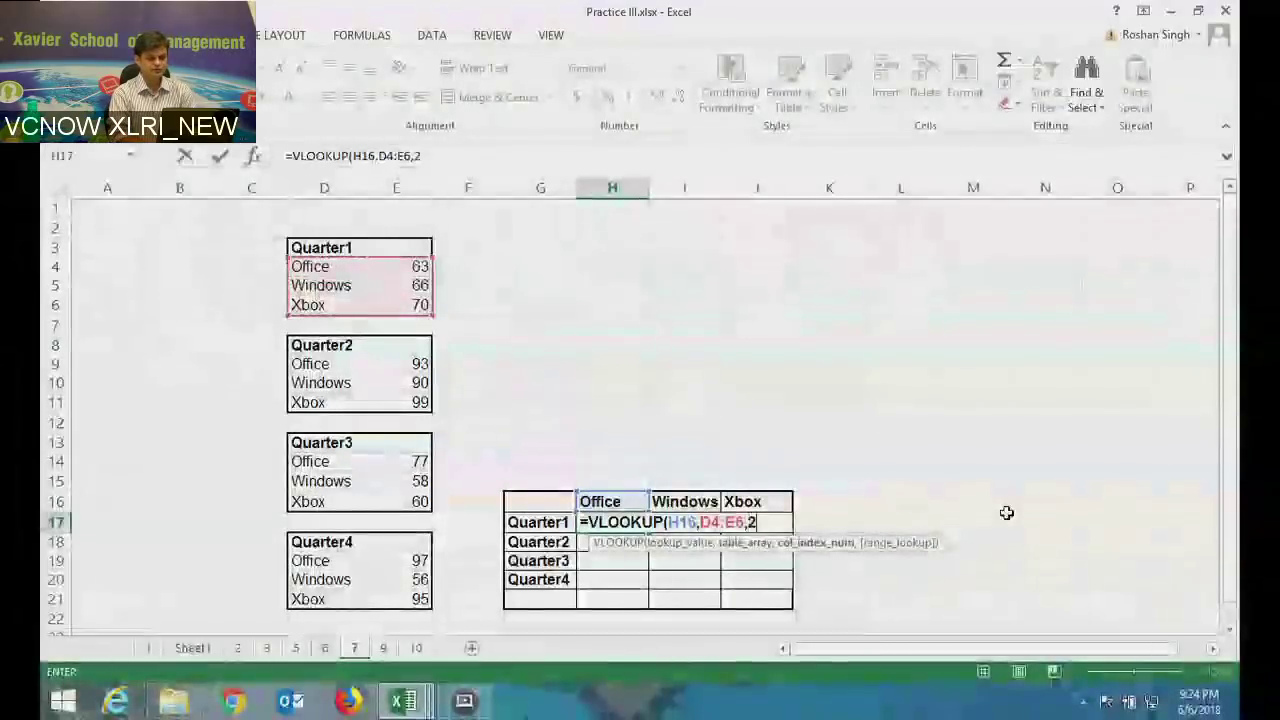
type("0)")
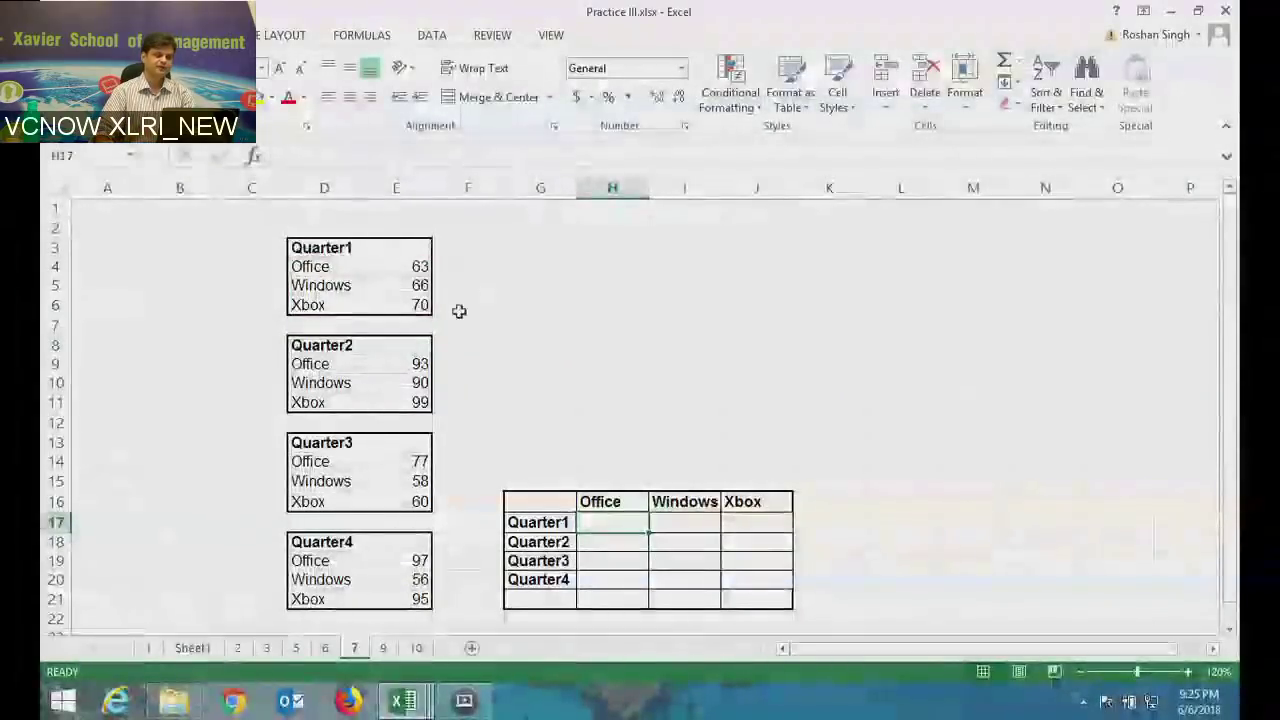
Select D4:E6 and name it Quarter1 in the Name Box.
left_click(306, 268)
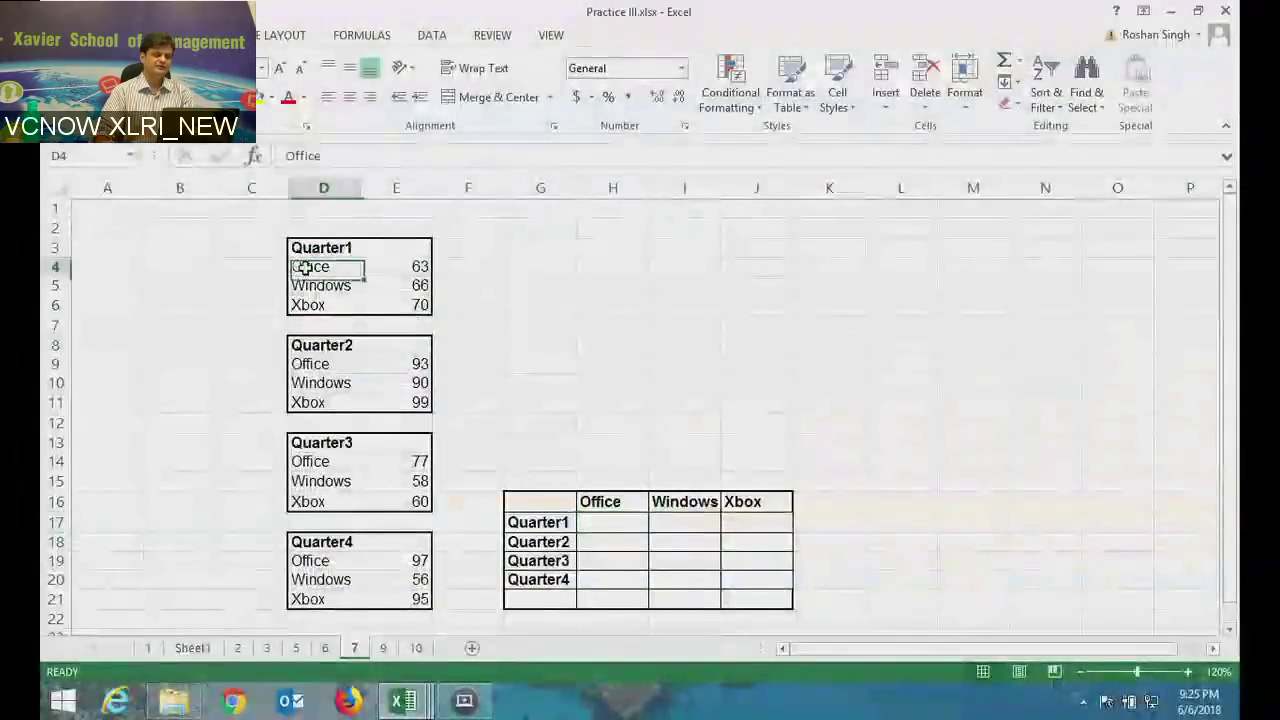
left_click_drag(306, 267, 422, 305)
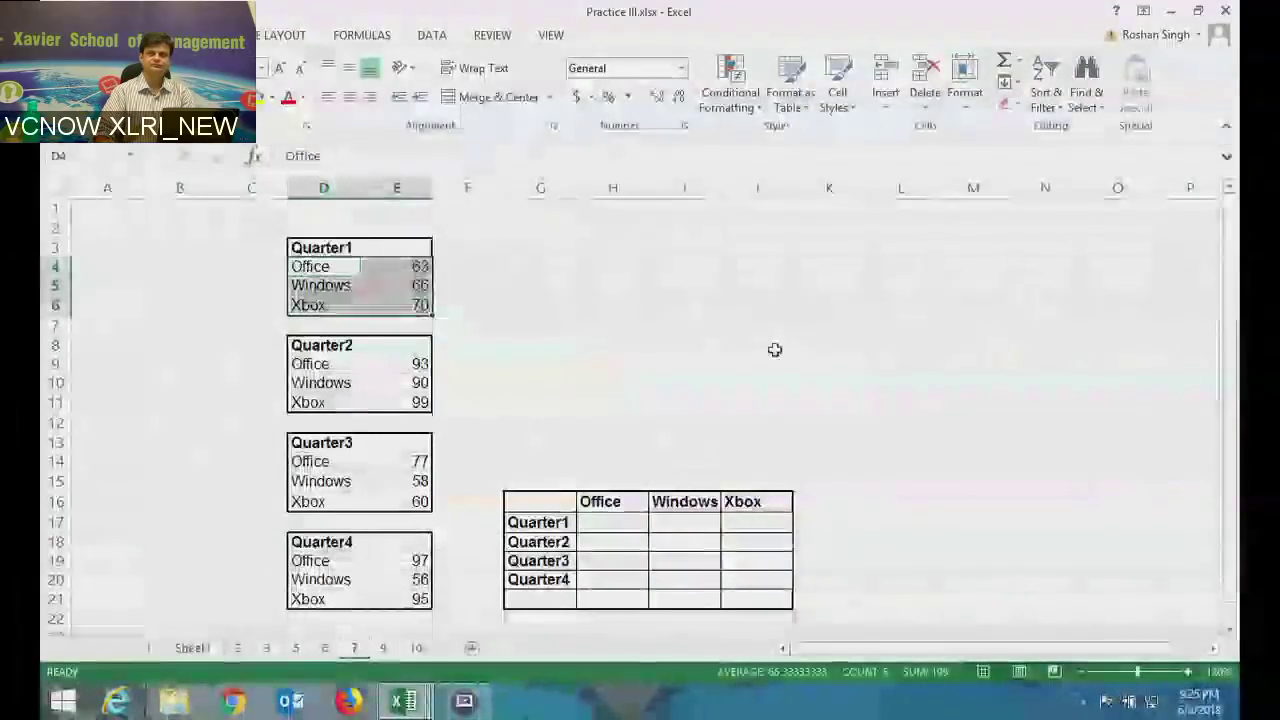
left_click(691, 303)
left_click(318, 266)
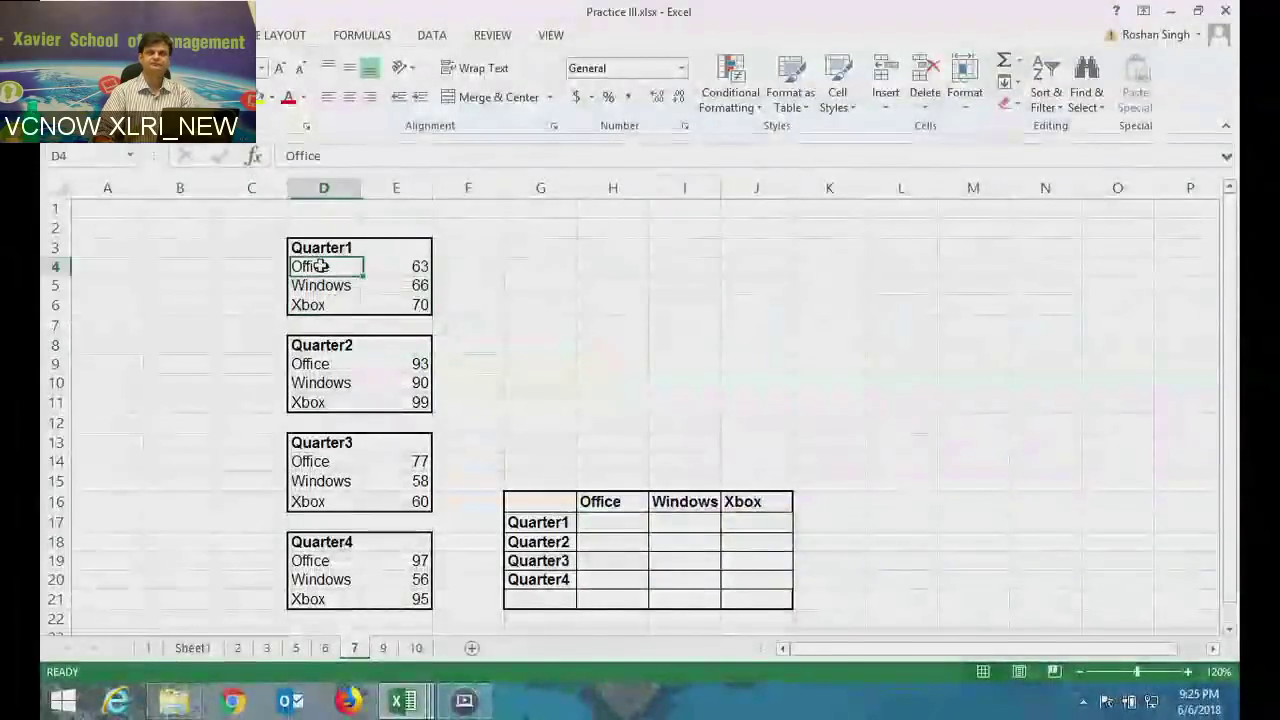
left_click_drag(318, 266, 422, 305)
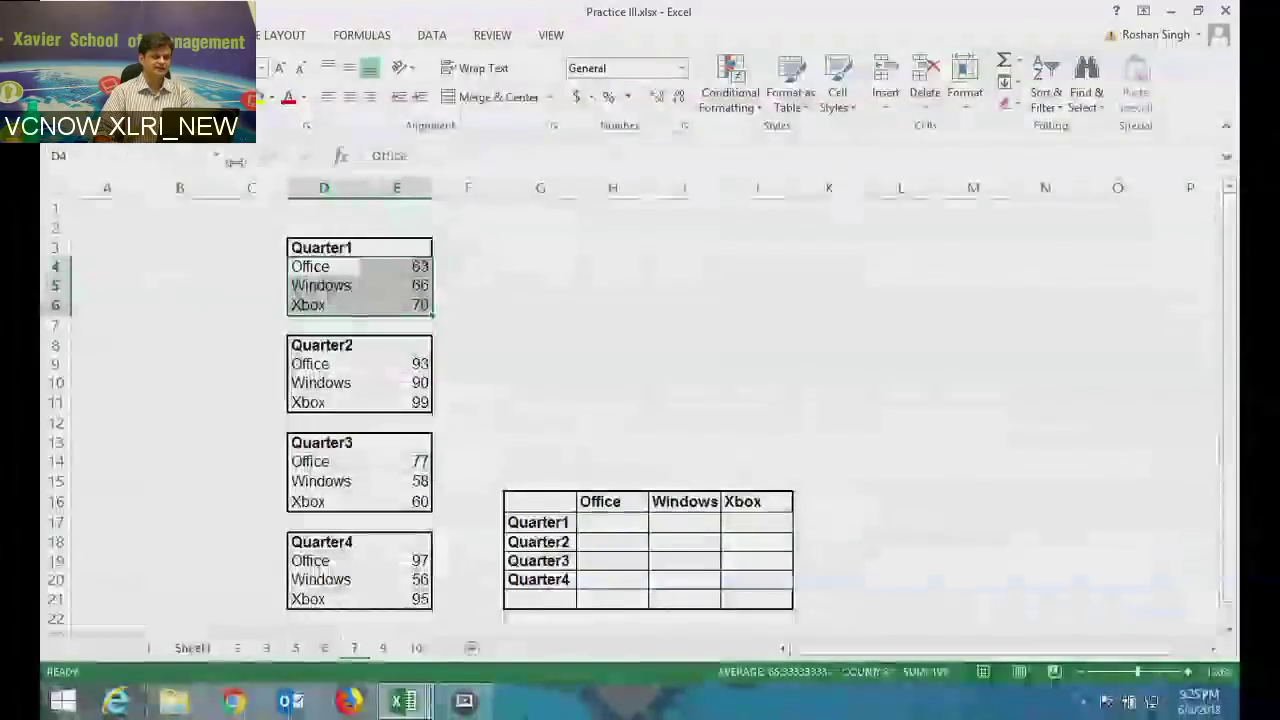
left_click(131, 160)
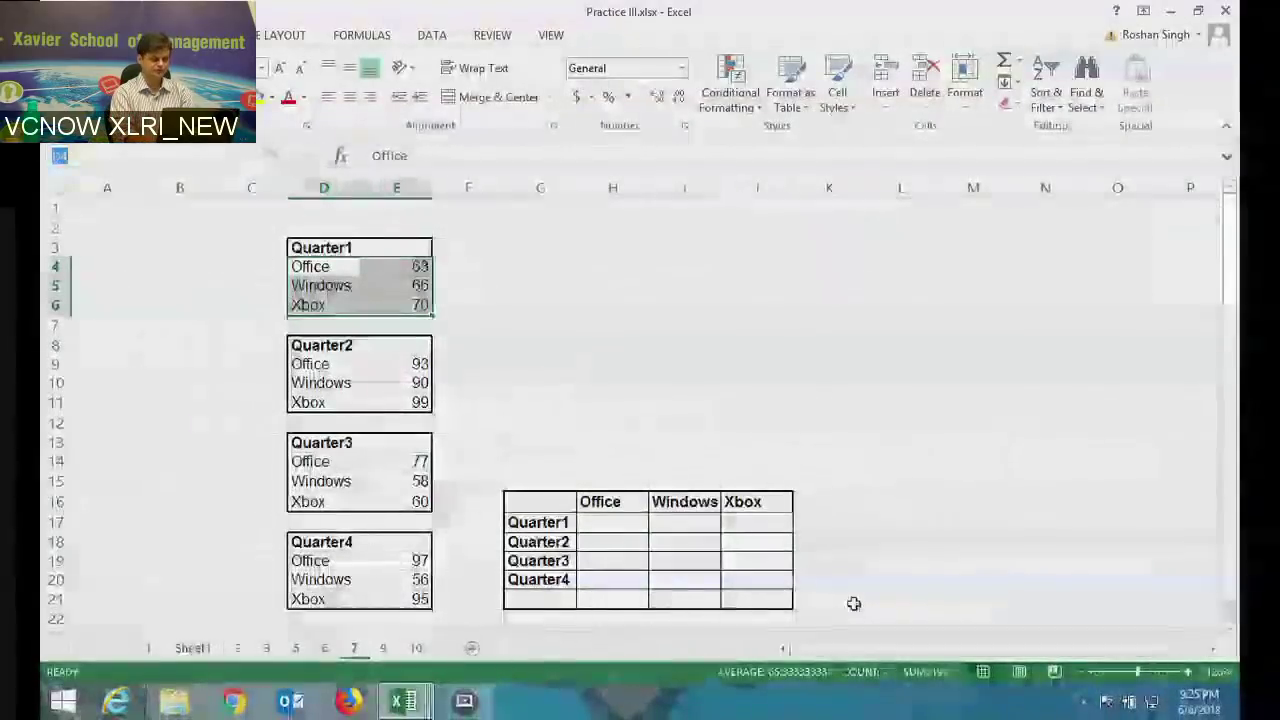
type("Quarter")
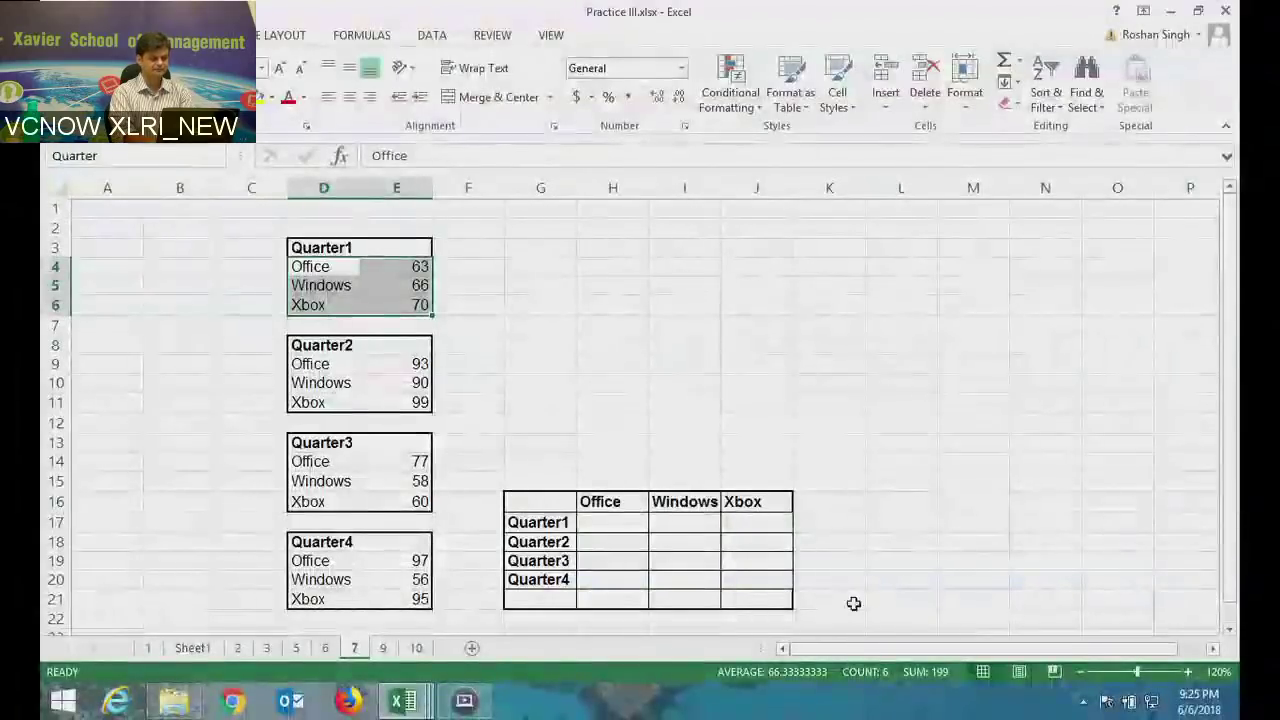
type("1")
key("Return")
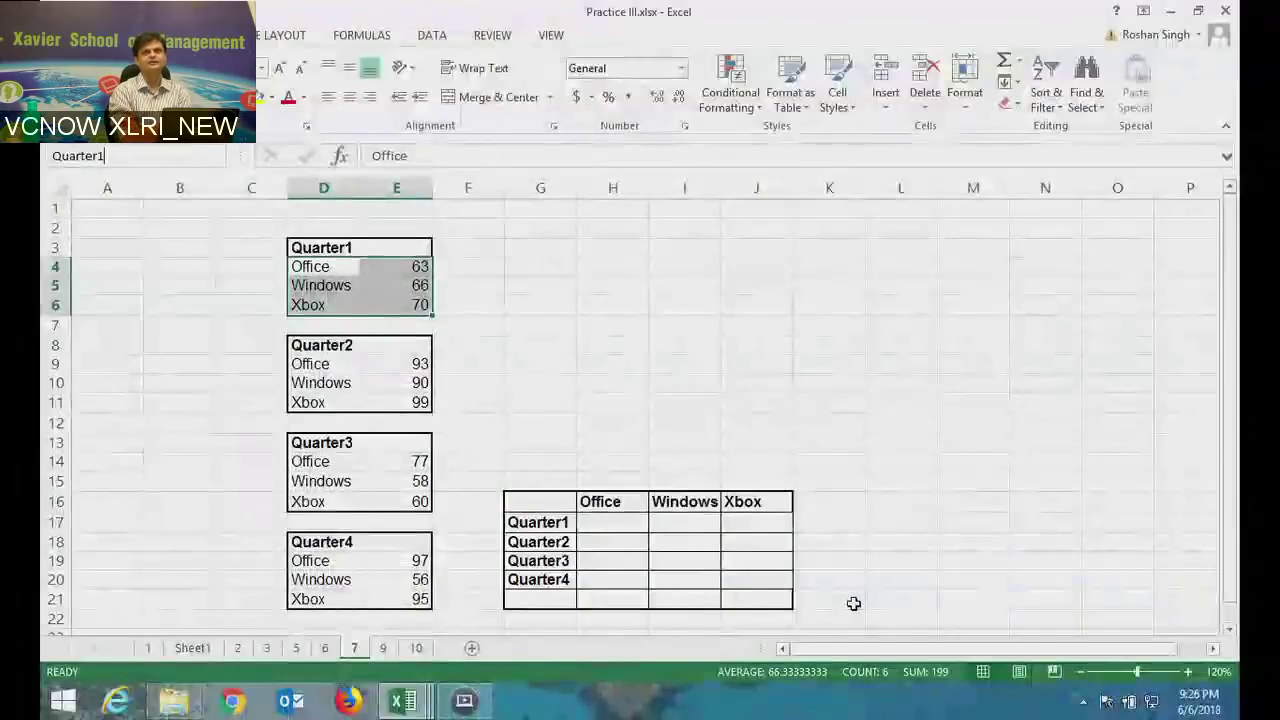
key("Return")
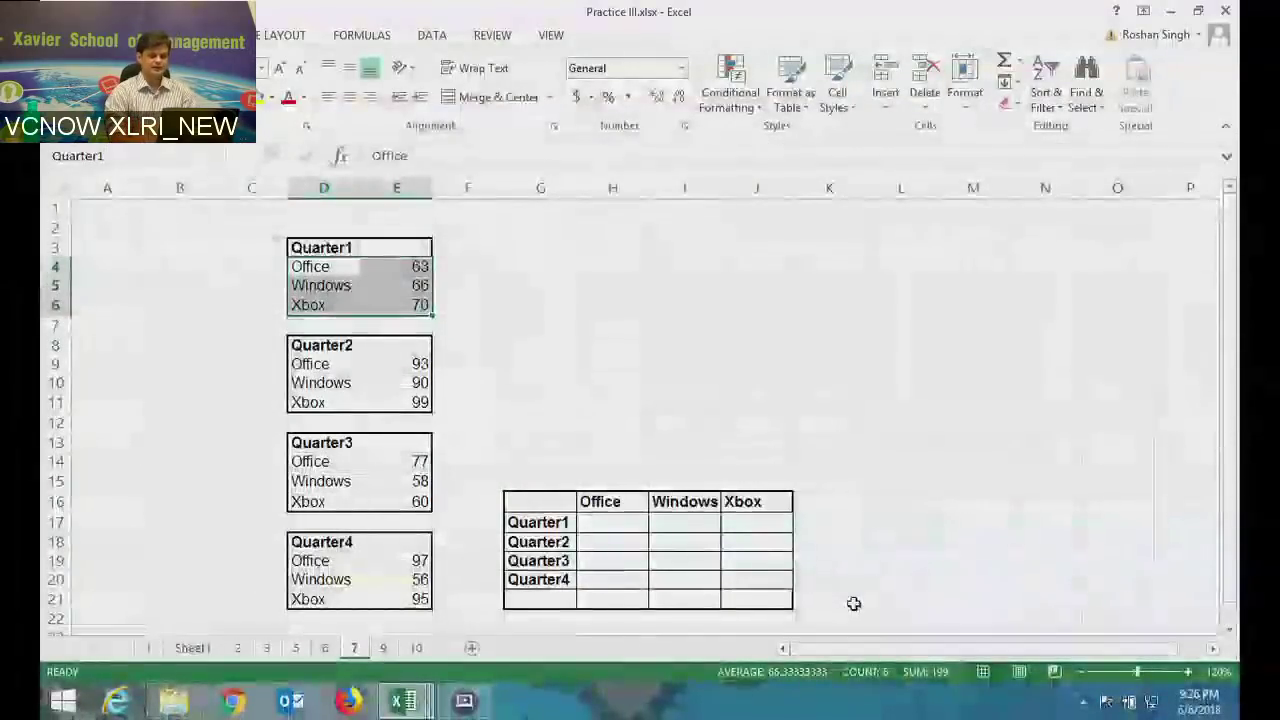
Name the second product block D9:E11 as Quarter2.
left_click(540, 383)
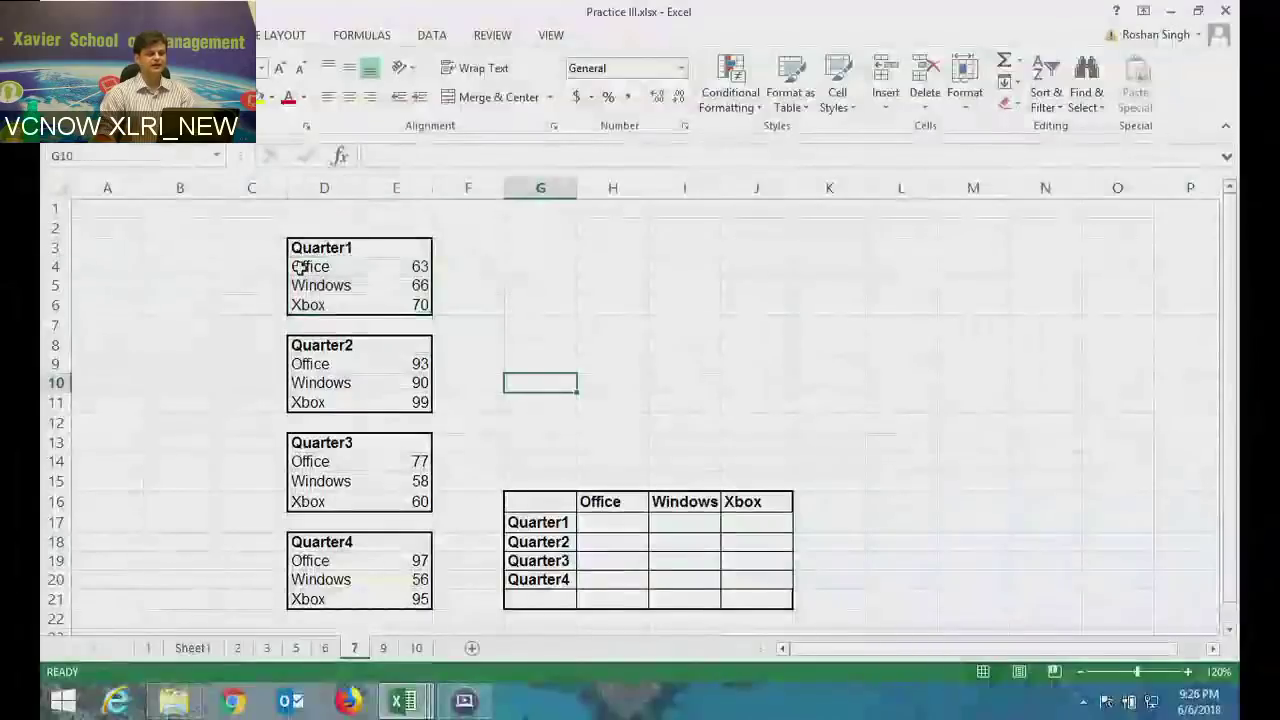
left_click_drag(300, 267, 385, 300)
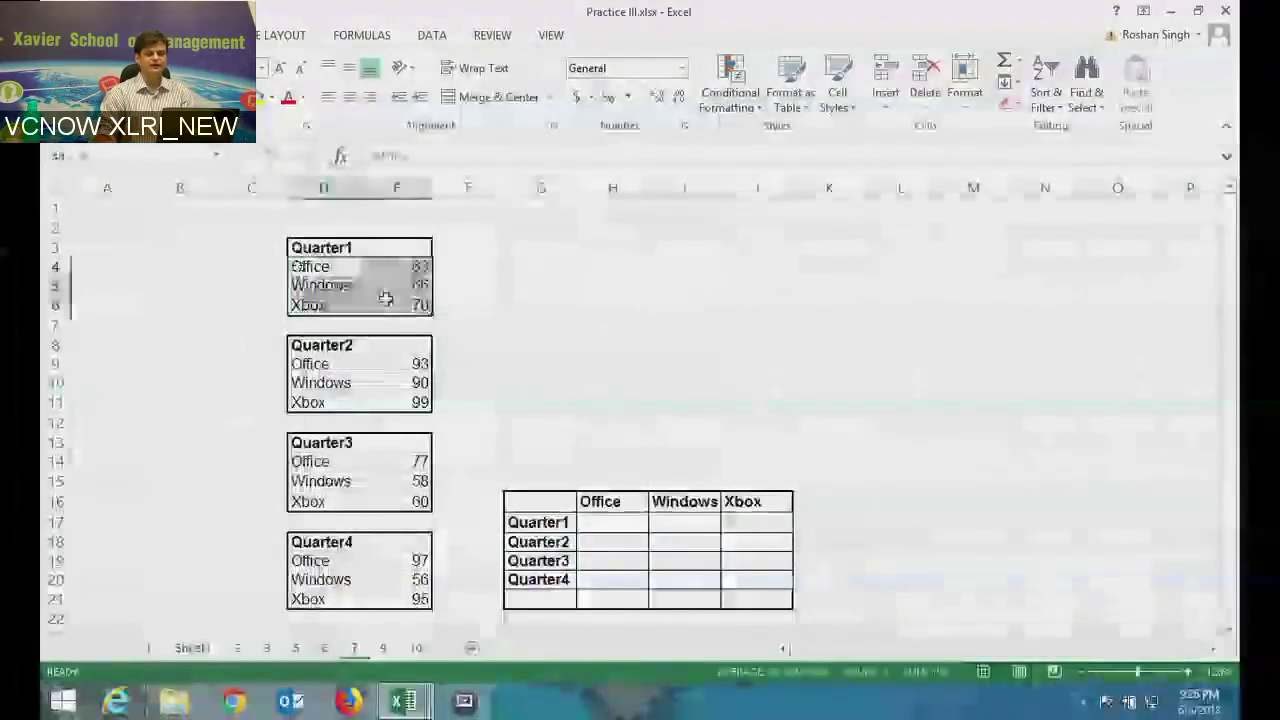
left_click(608, 250)
left_click_drag(346, 364, 384, 407)
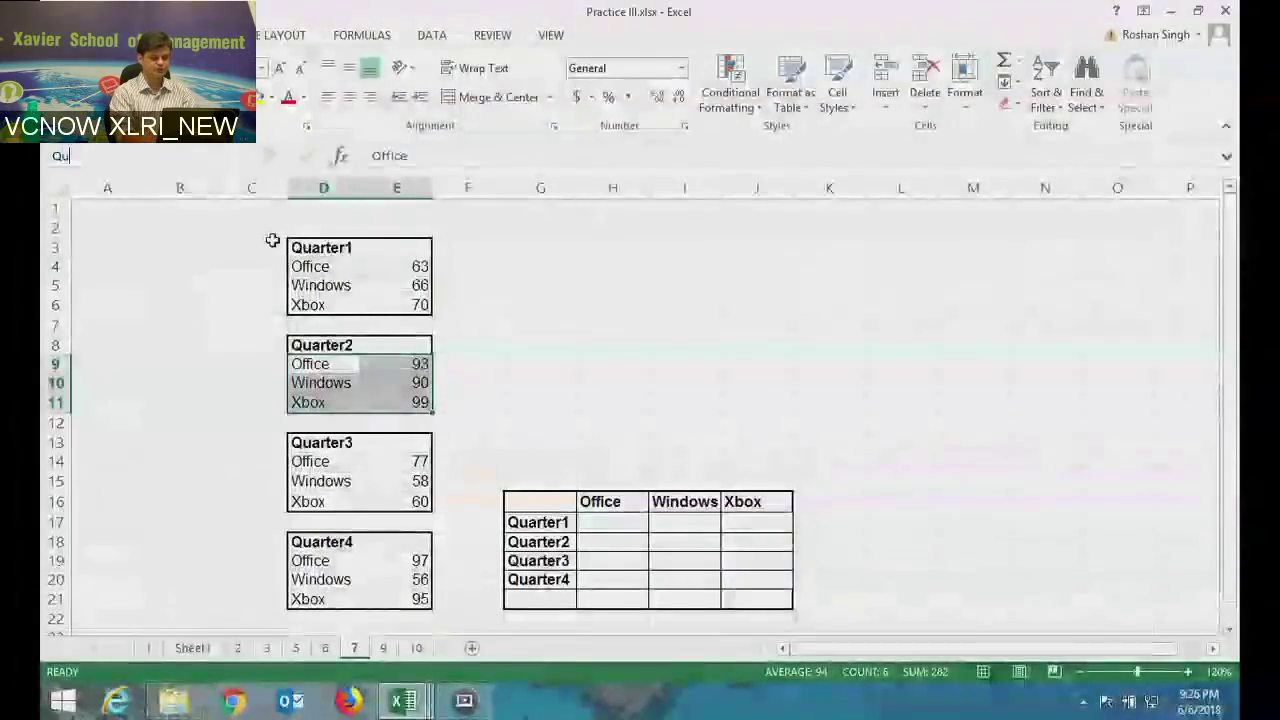
type("Quarter")
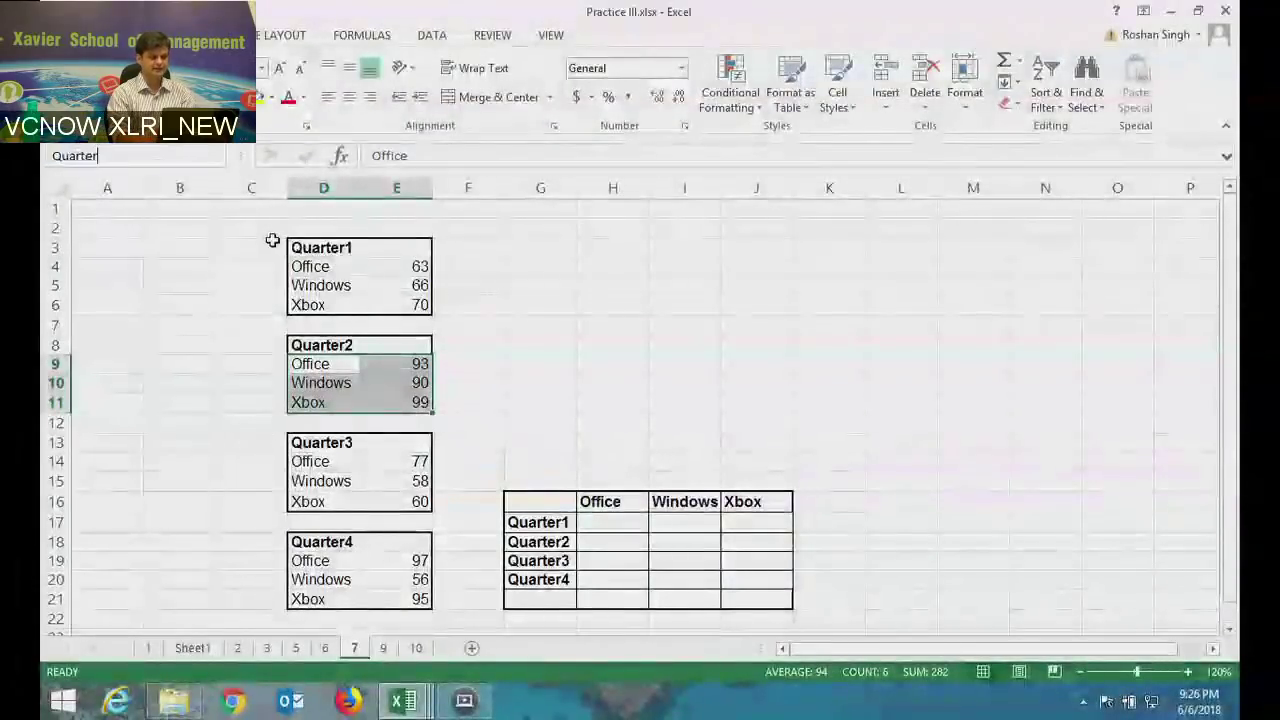
type("2")
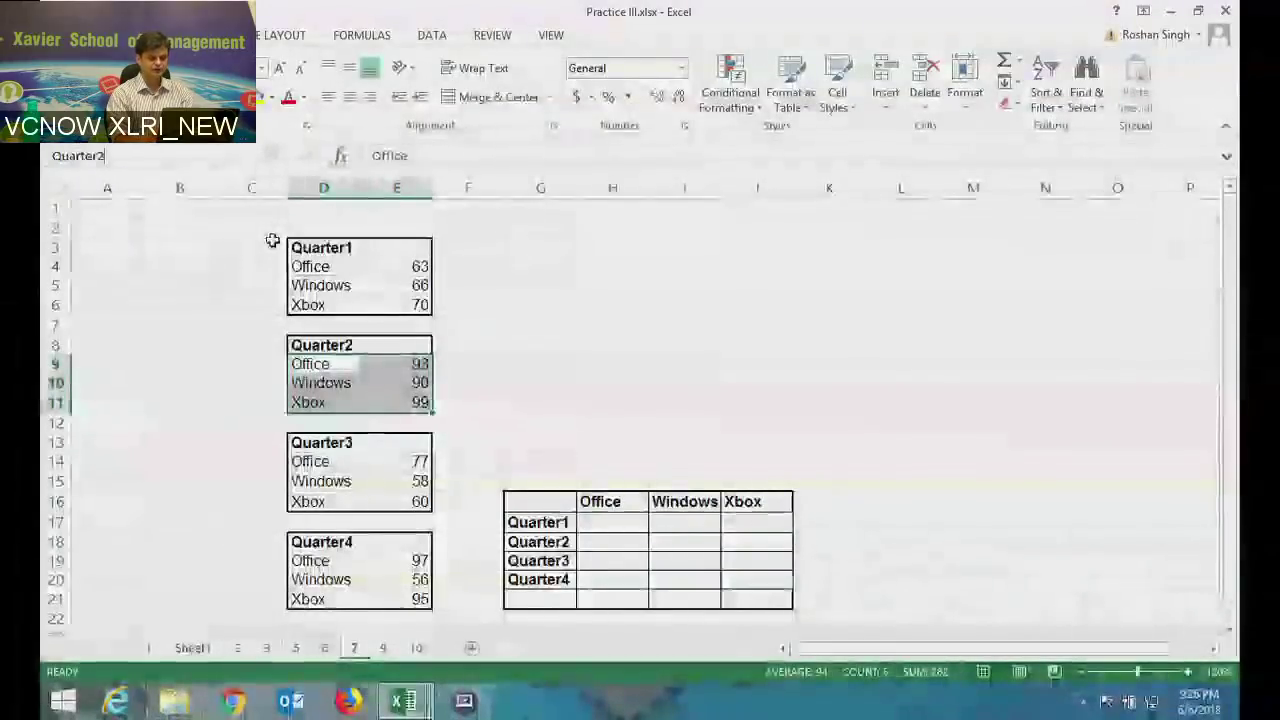
key("Return")
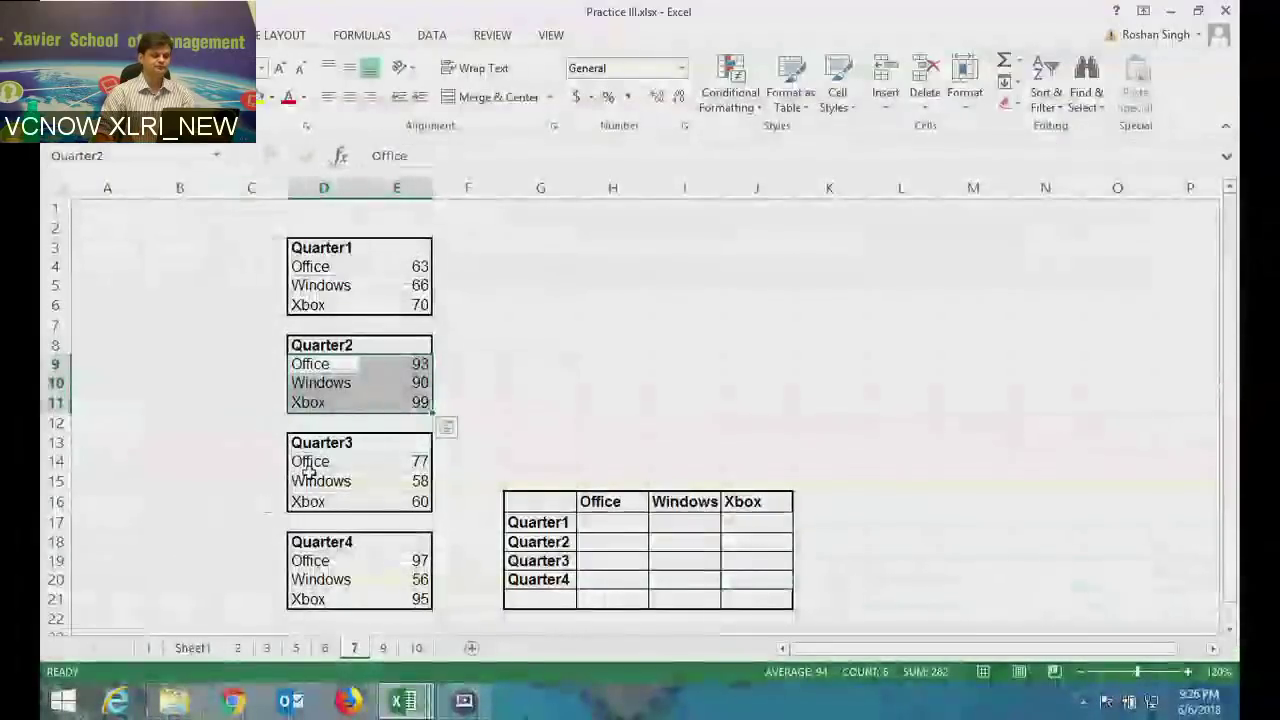
Name D14:E16 as Quarter3 and D19:E21 as Quarter4.
left_click_drag(308, 466, 366, 493)
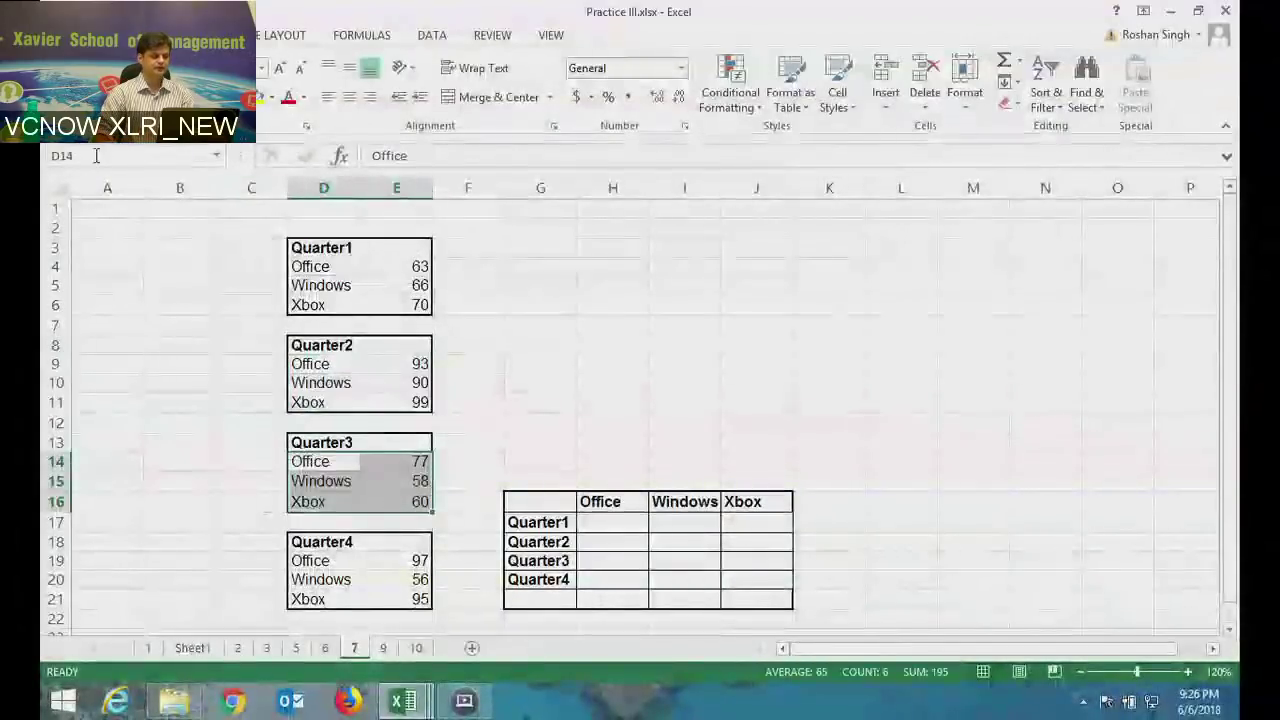
type("Quarter3")
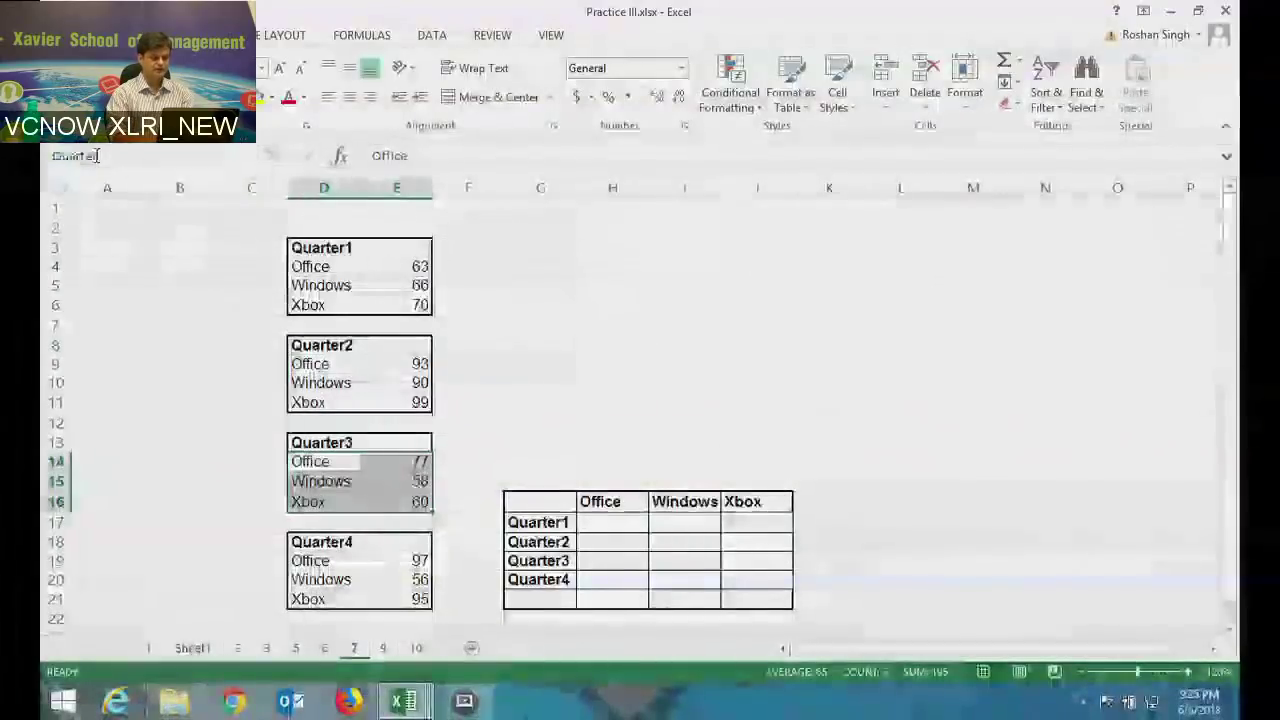
key("Return")
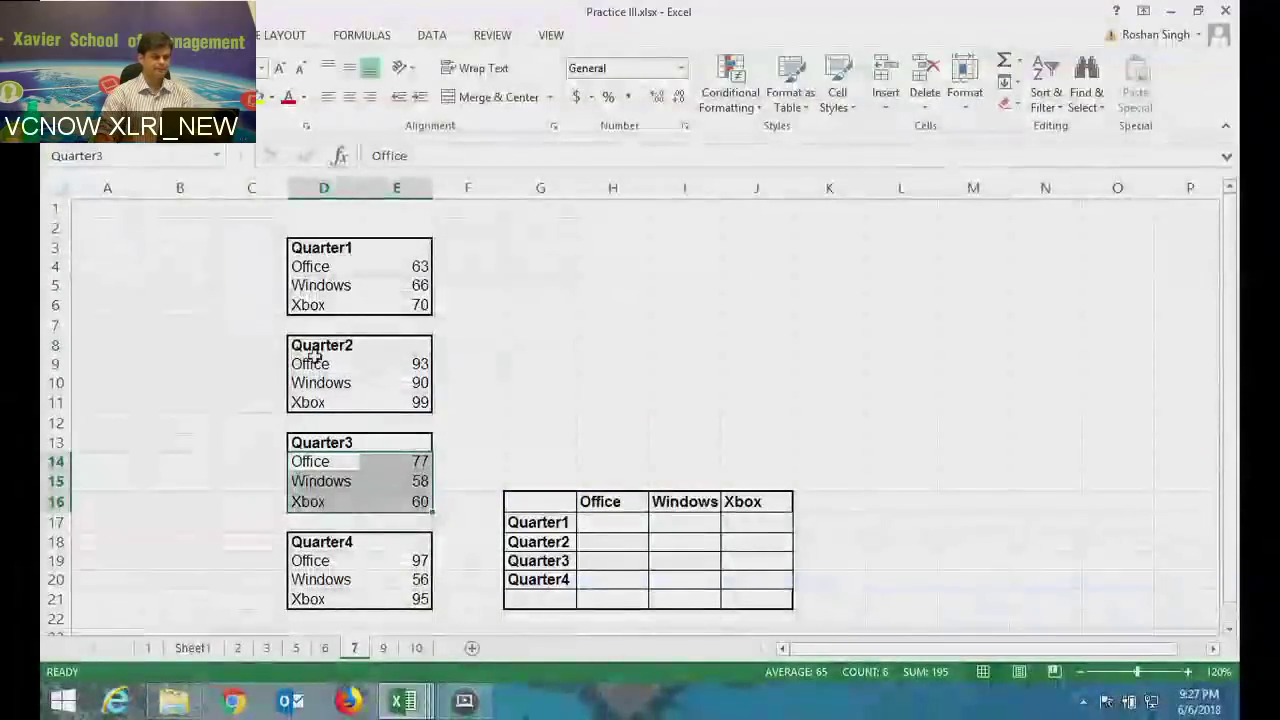
left_click_drag(323, 563, 394, 602)
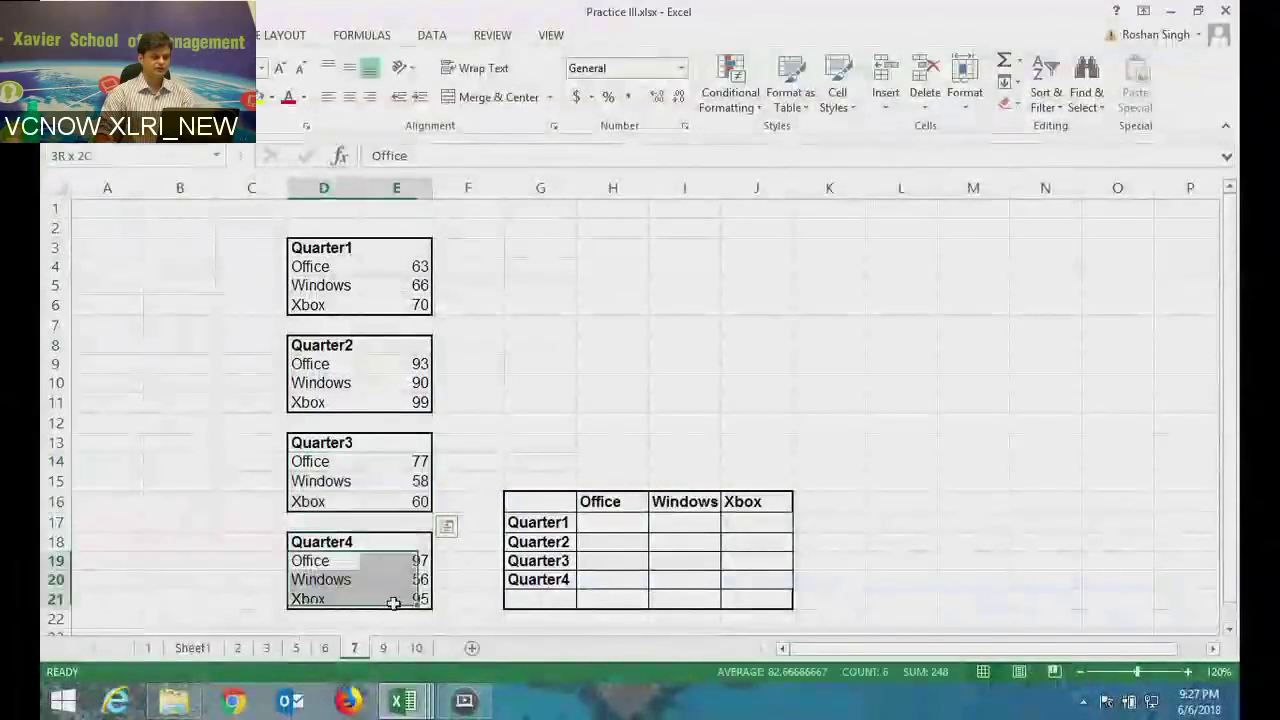
left_click(128, 156)
type("Quaar")
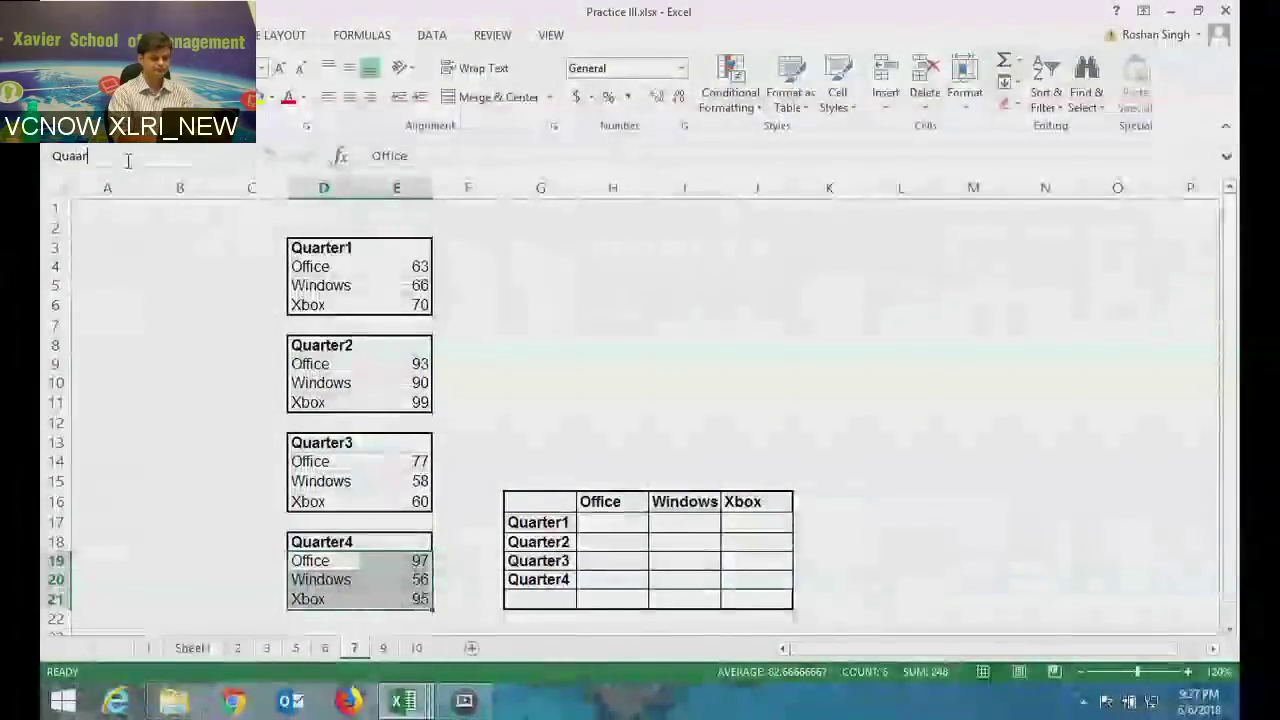
type("ter")
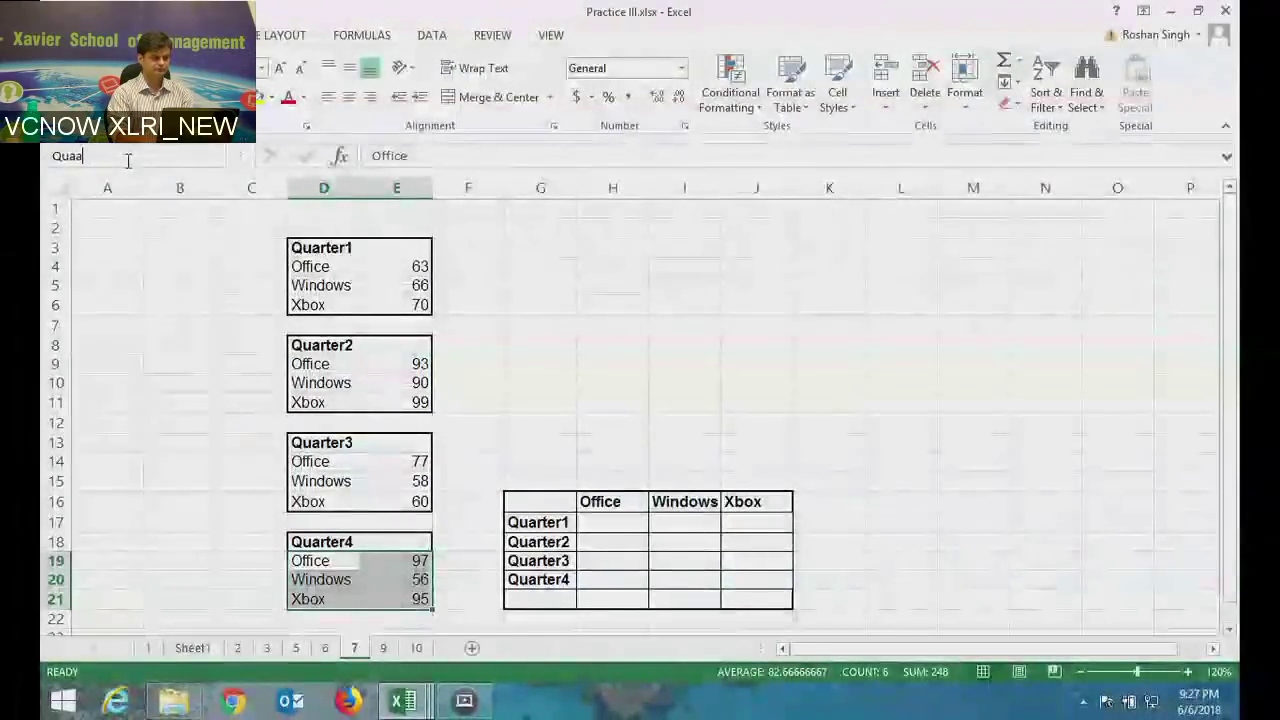
key("BackSpace")
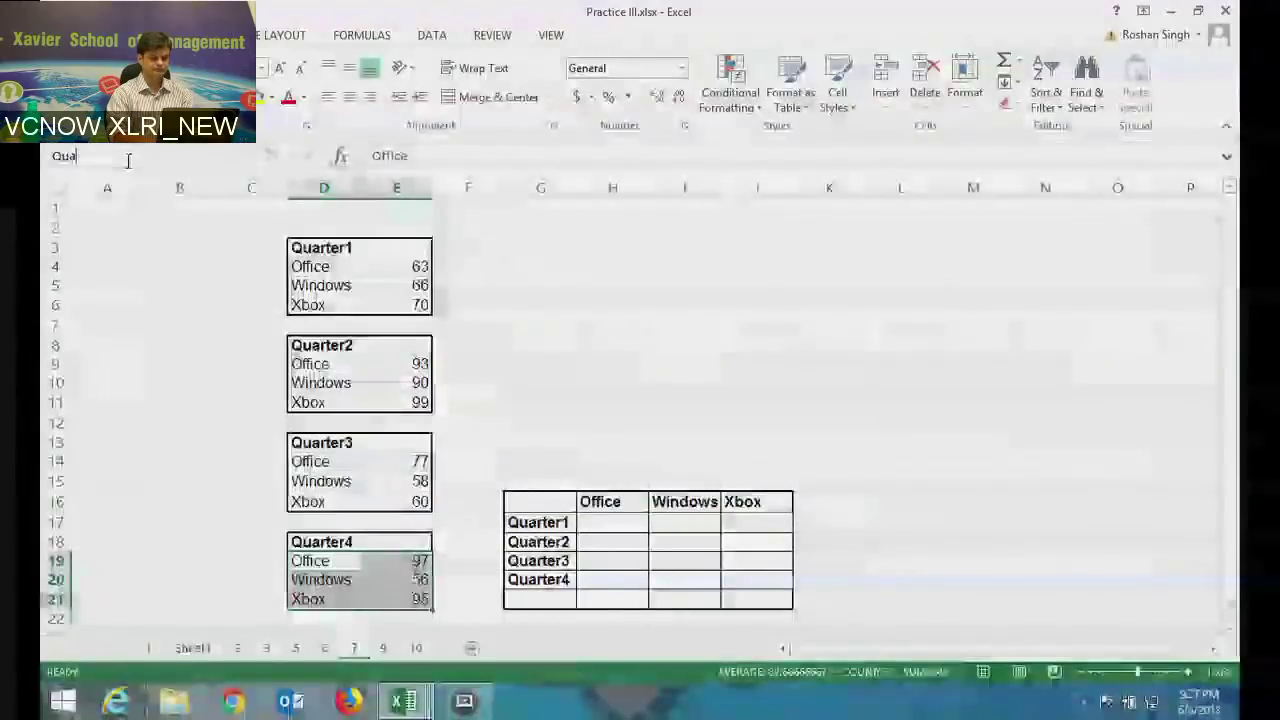
type("rter4")
key("Return")
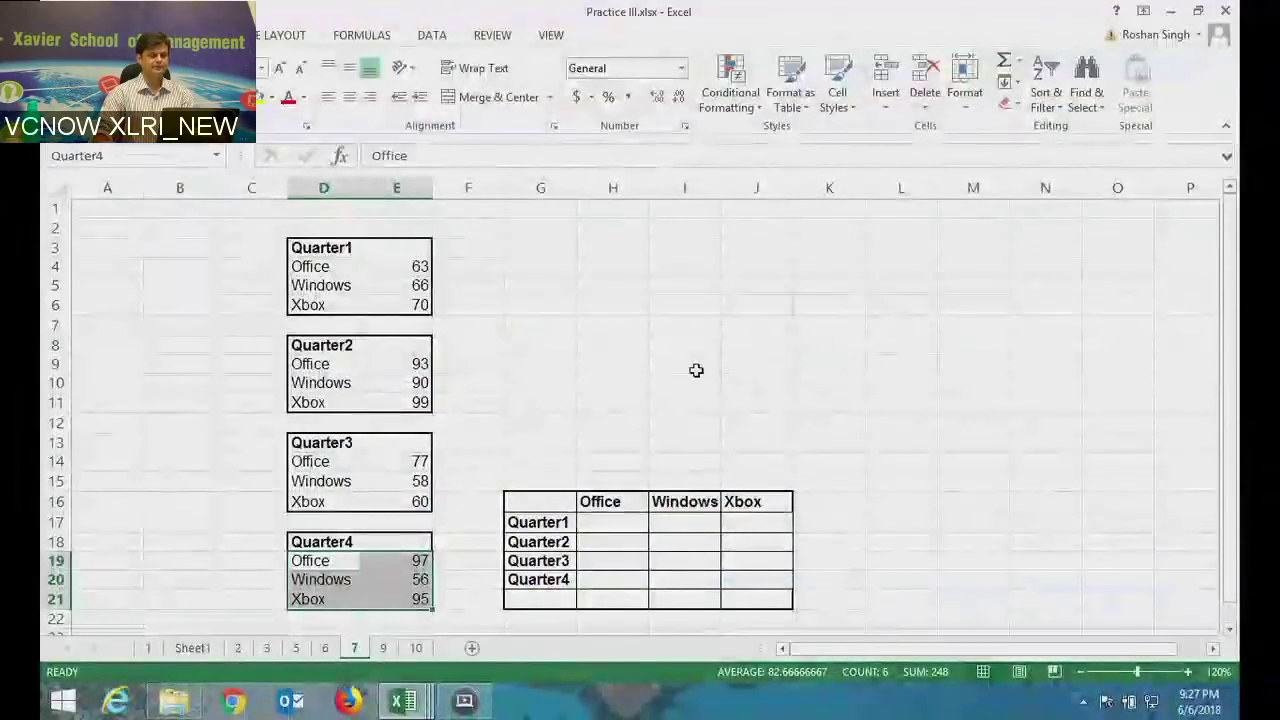
Reselect each of the four blocks to confirm the Quarter1–Quarter4 names.
left_click_drag(305, 266, 400, 303)
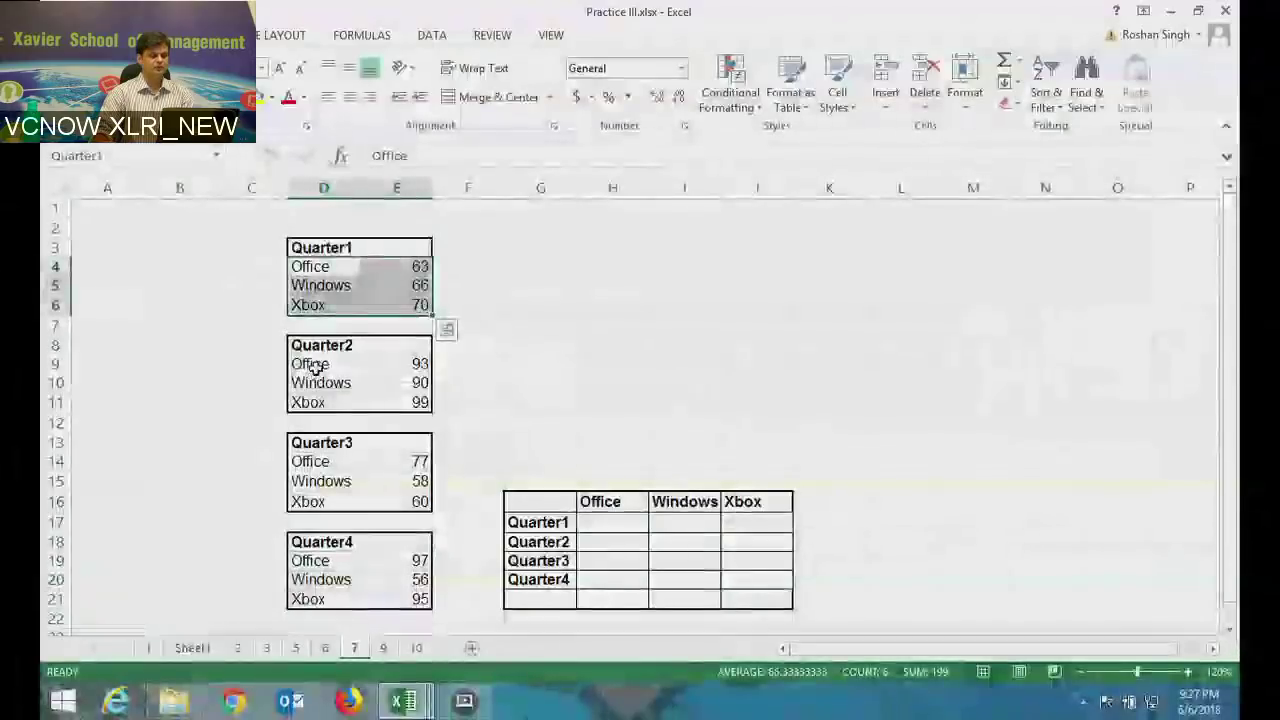
left_click_drag(312, 366, 405, 402)
left_click_drag(322, 464, 373, 505)
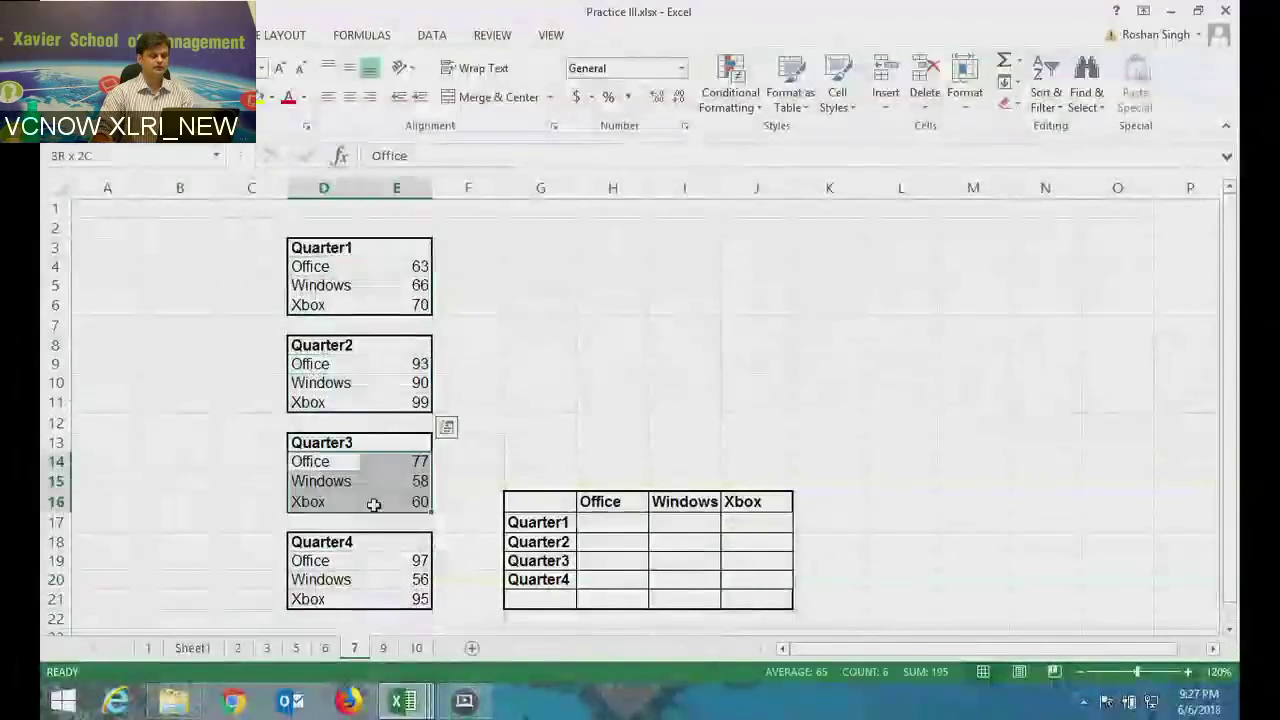
left_click_drag(310, 561, 405, 599)
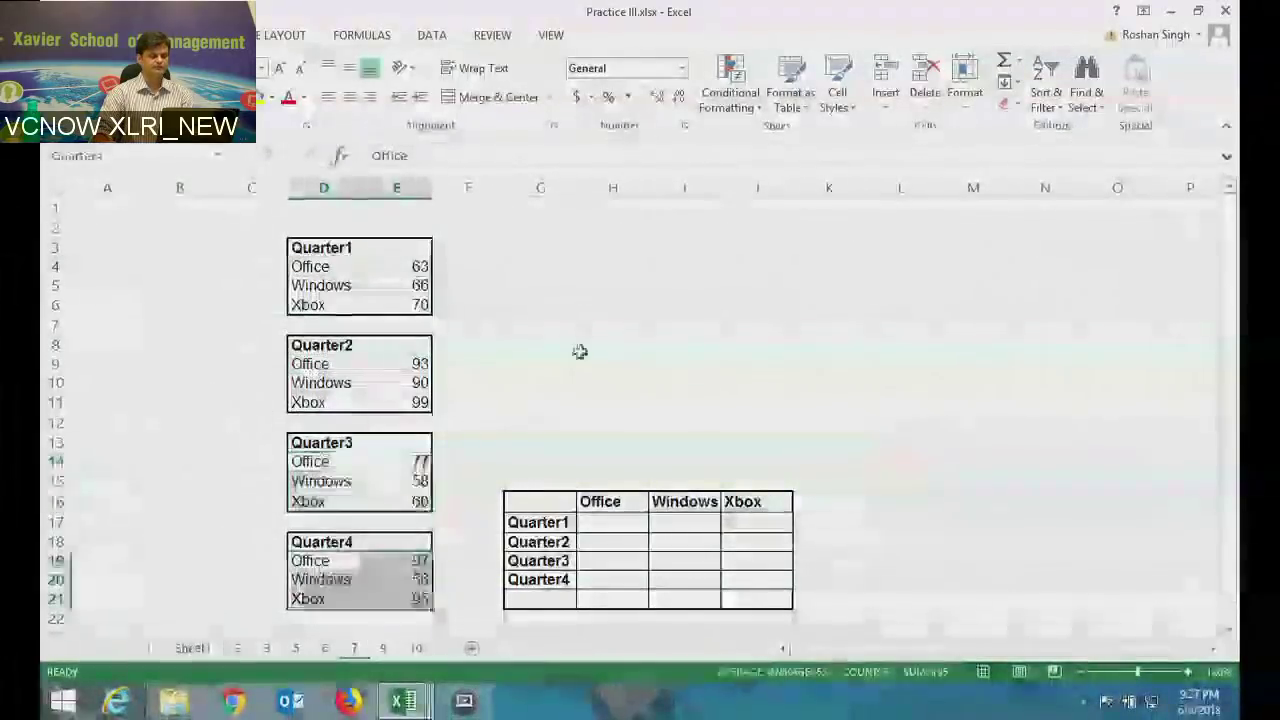
Zoom the sheet in around the summary table for readability.
left_click(578, 350)
left_click(632, 525)
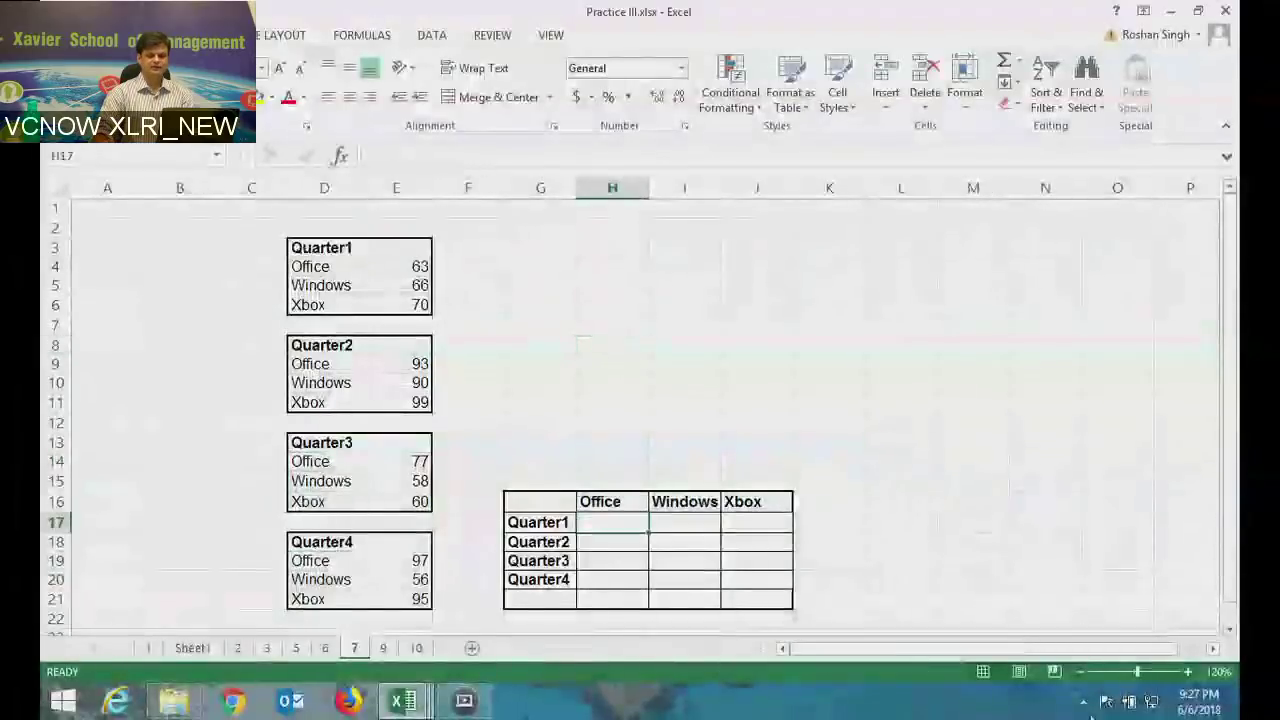
mouse_move(1216, 660)
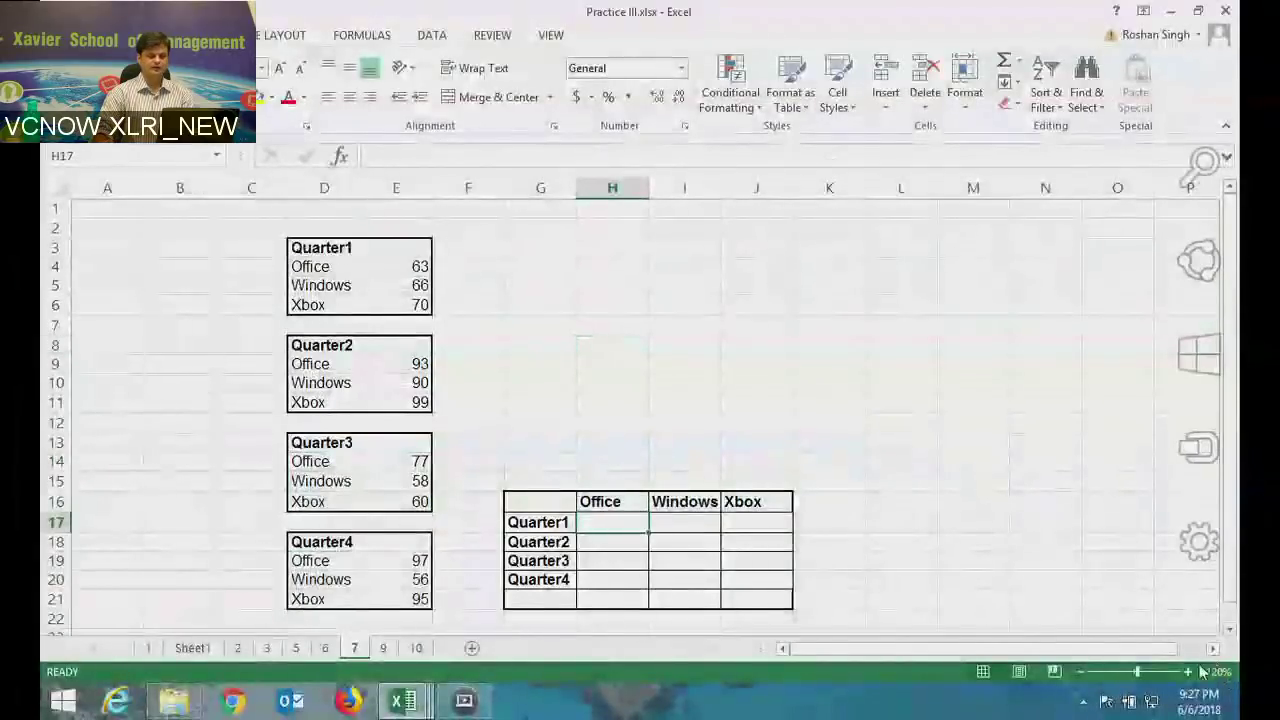
left_click(1188, 672)
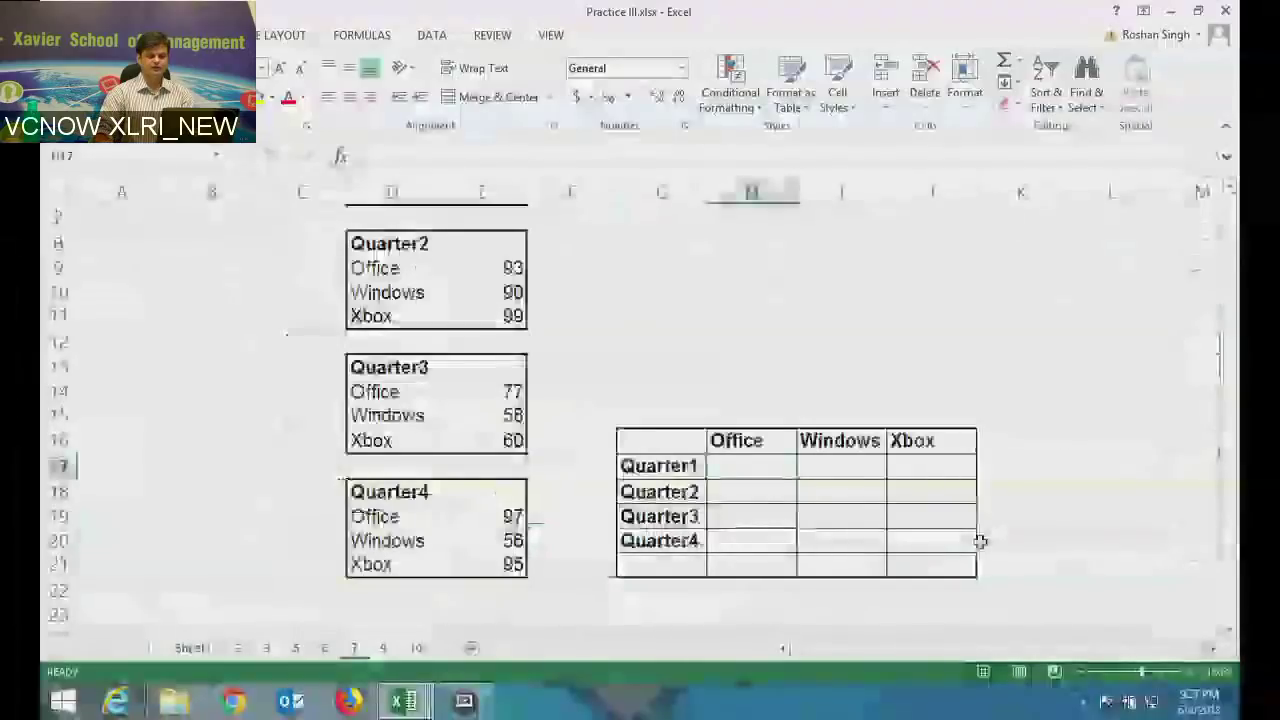
left_click(1212, 648)
left_click(1212, 650)
scroll(700, 450, "down", 1)
Start the H17 formula as =VLOOKUP(H$16 with H16's row locked.
left_click(438, 392)
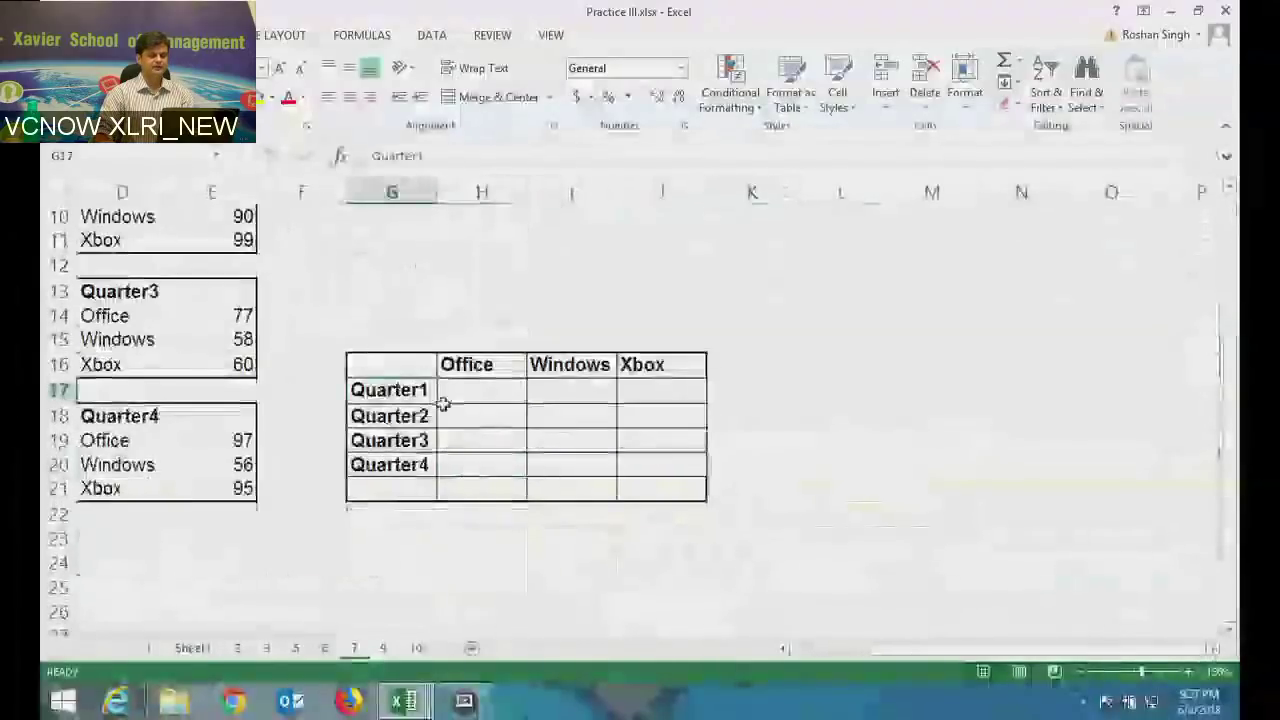
left_click(466, 395)
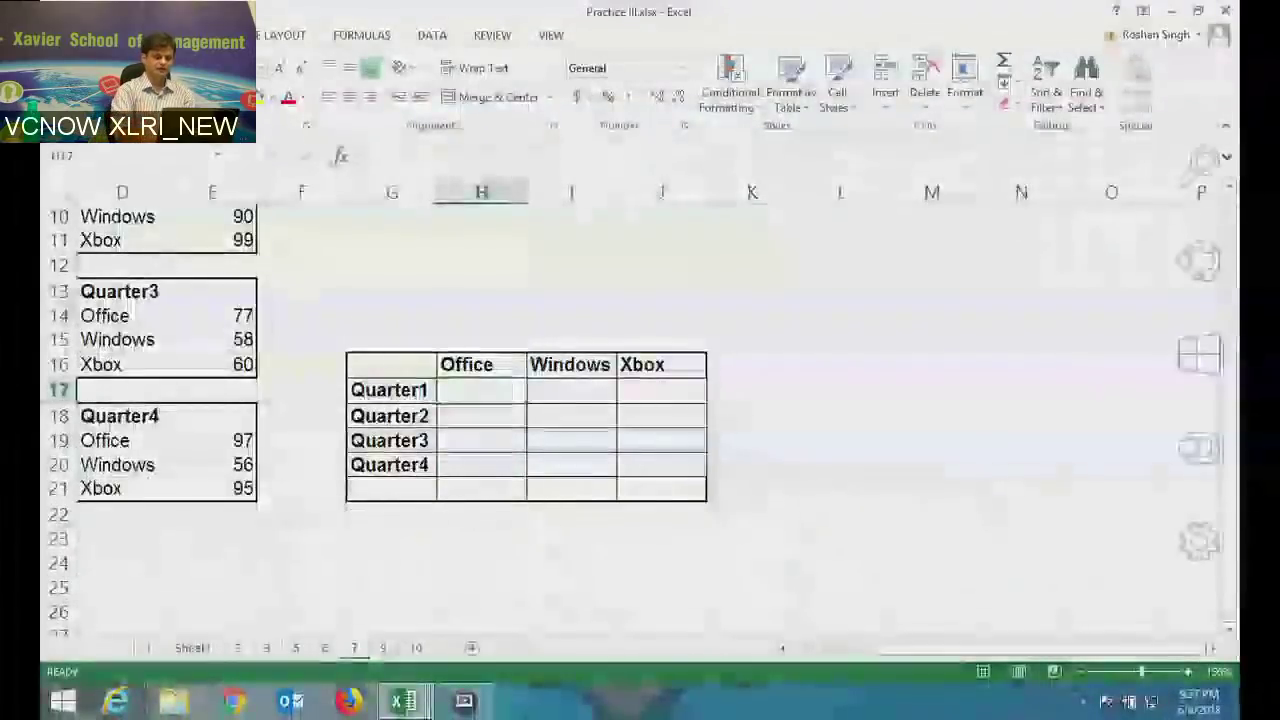
type("=vlo")
key("Tab")
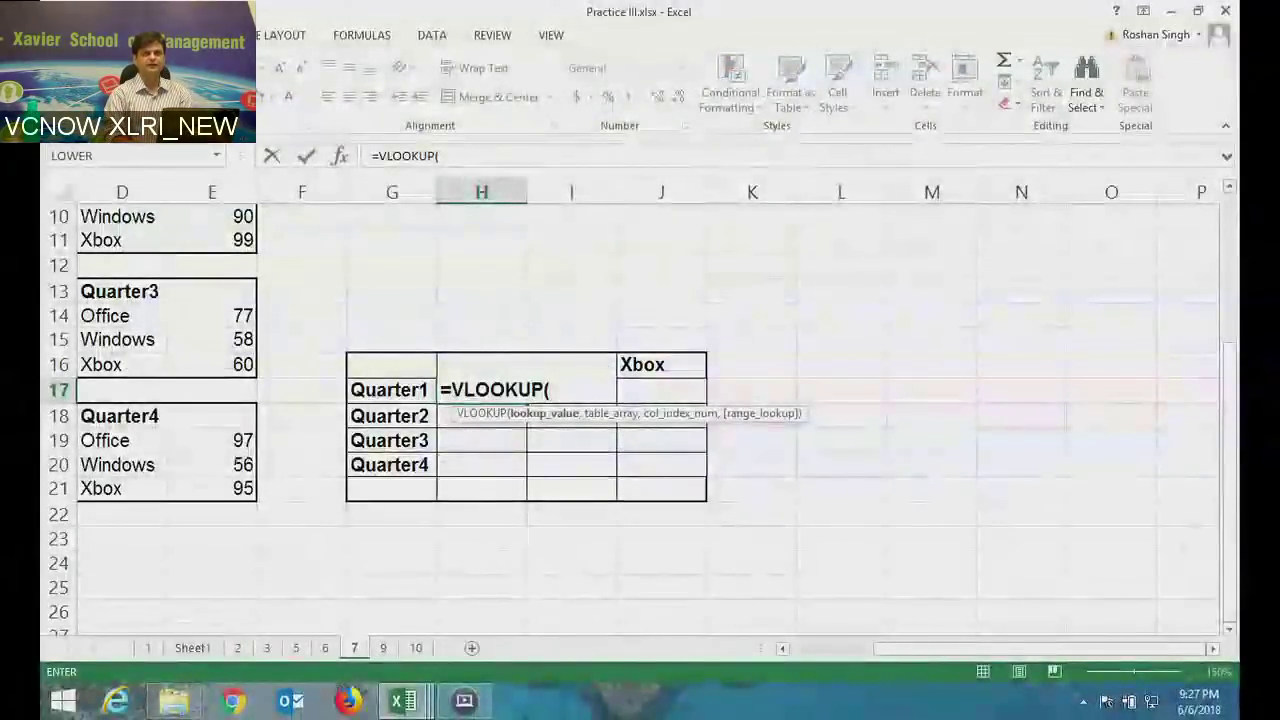
key("Up")
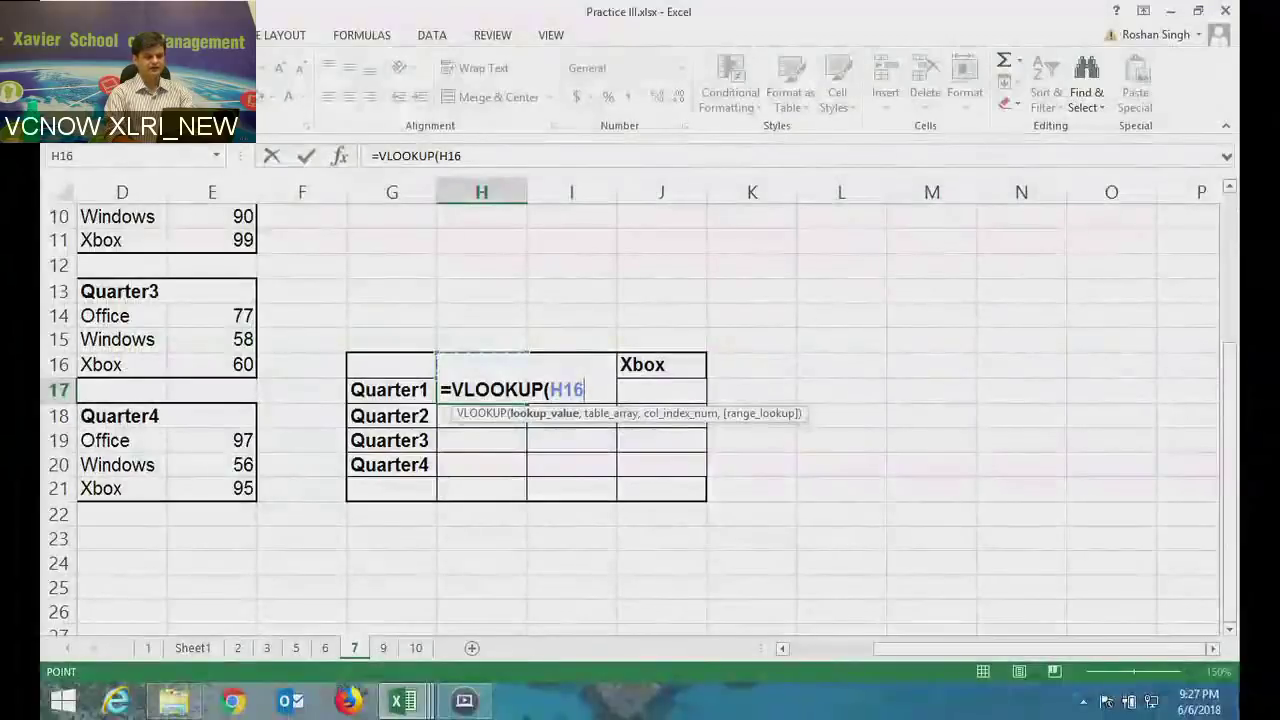
key("F4")
key("F4")
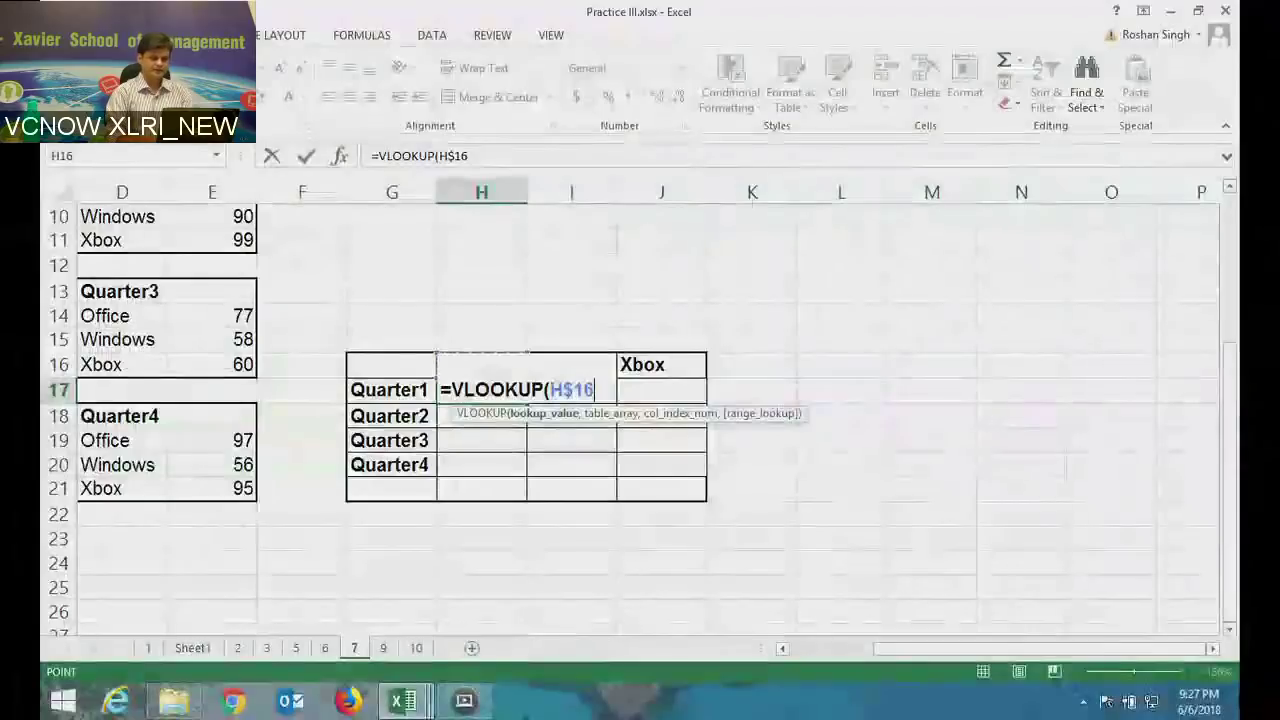
Add INDIRECT($G17) as the table argument, locking only G17's column.
type(",")
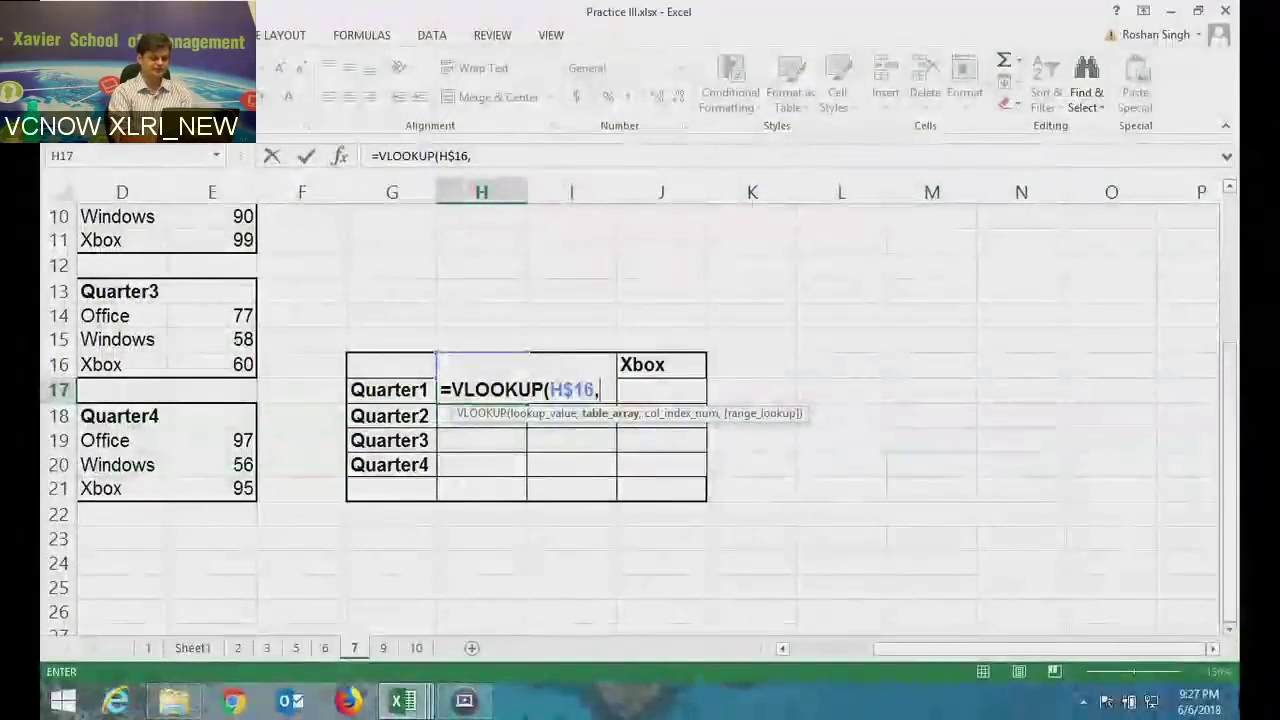
type("INDIRECT(")
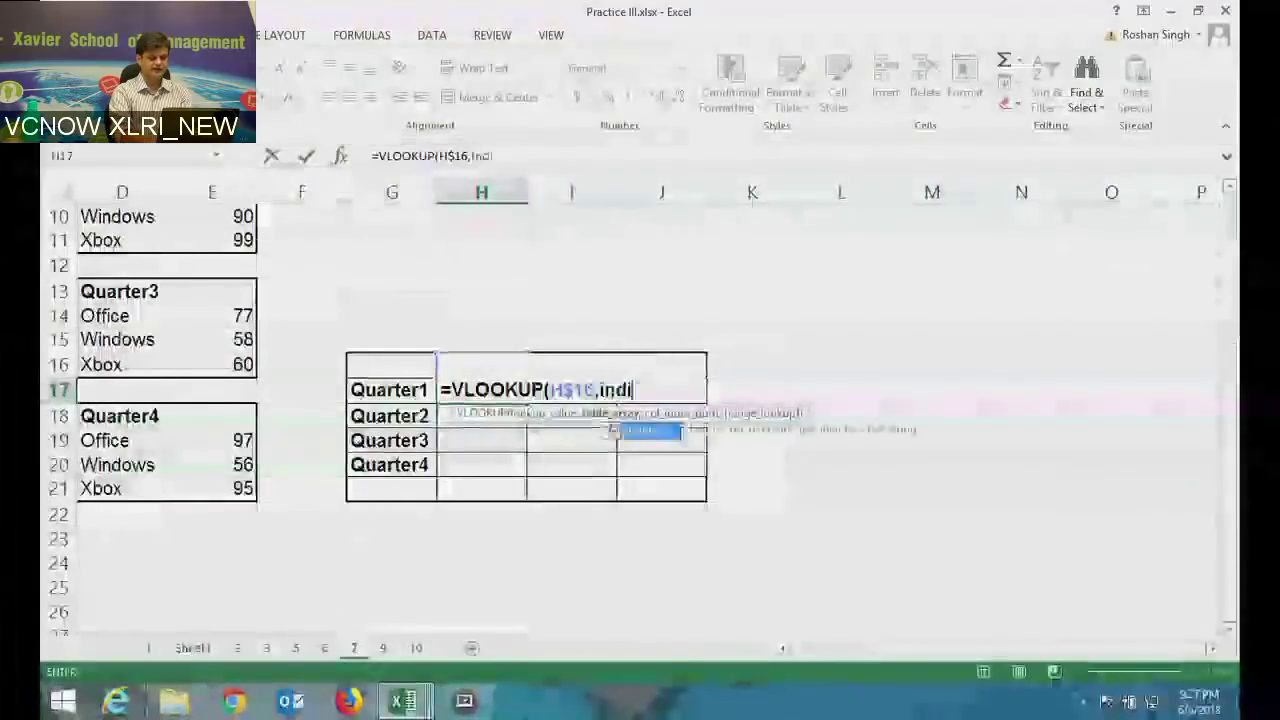
left_click(391, 389)
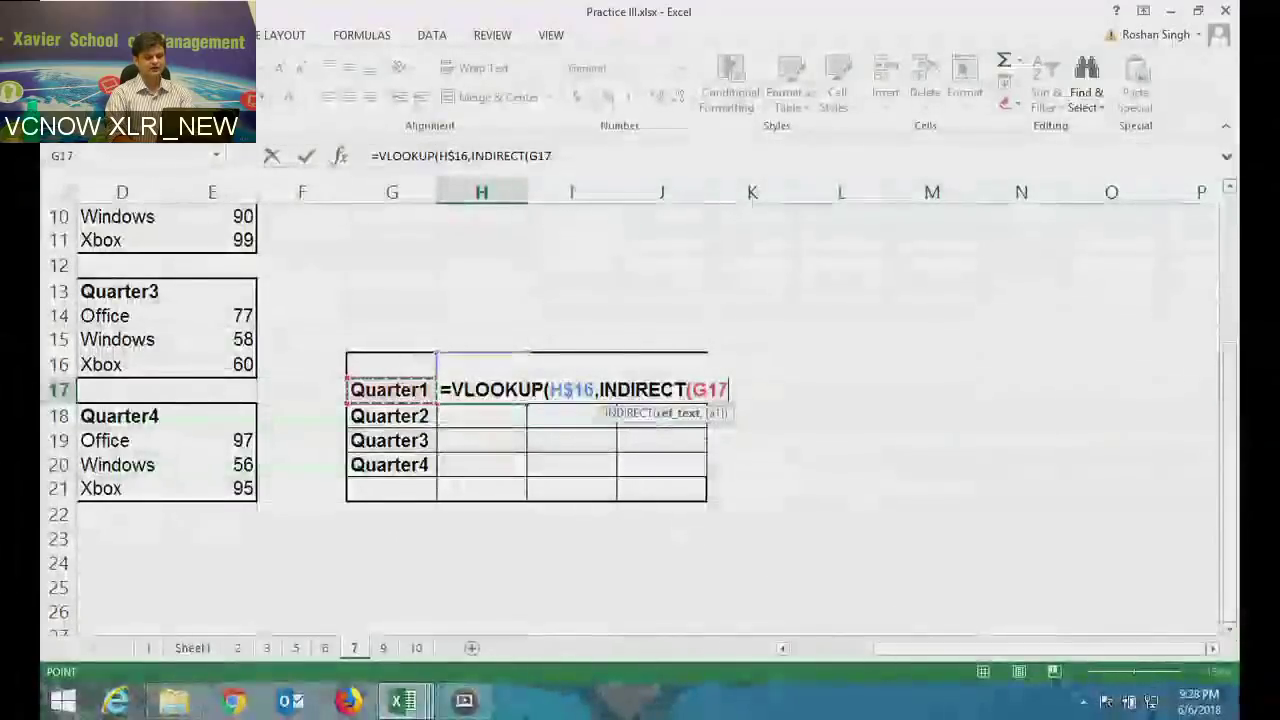
key("F4")
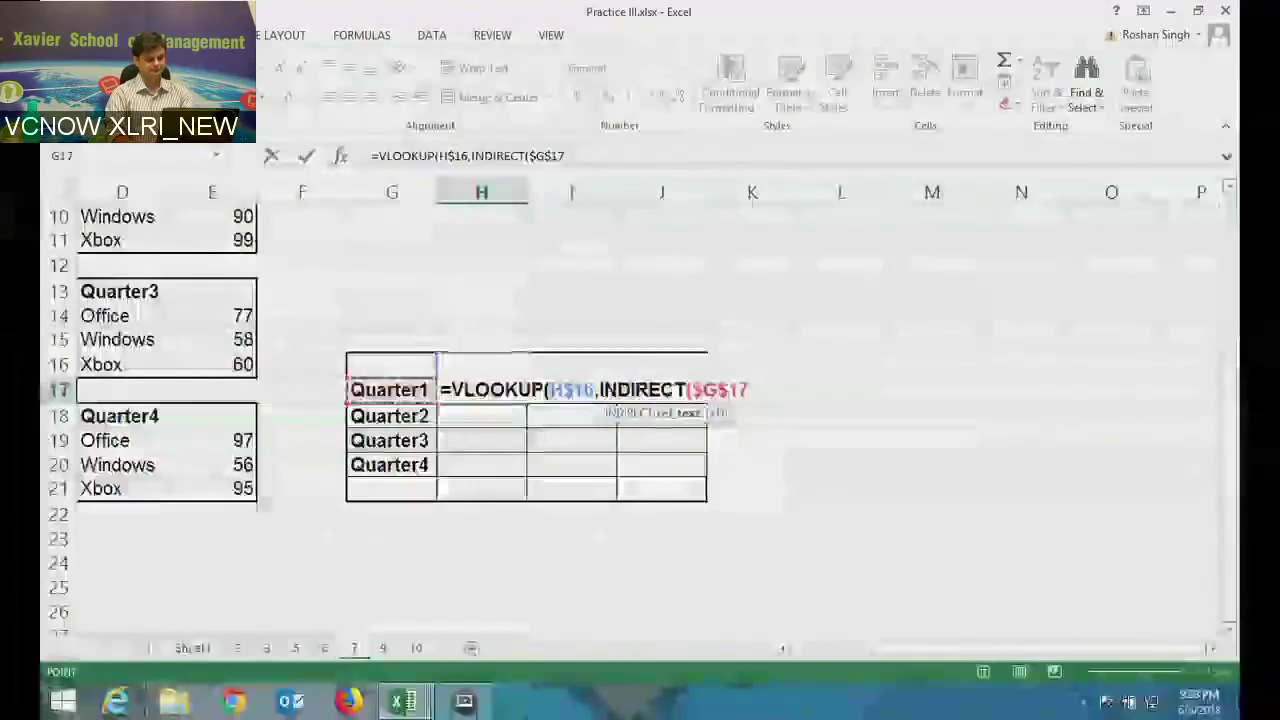
key("F4")
key("F4")
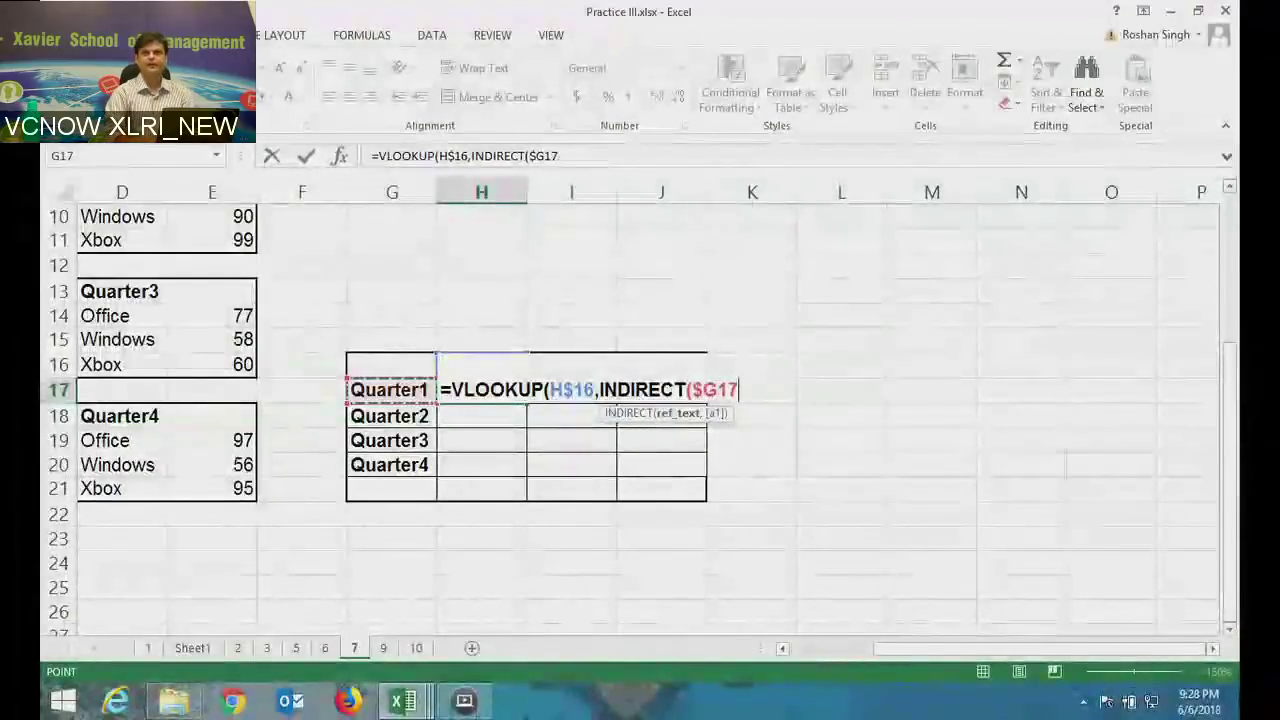
type(")")
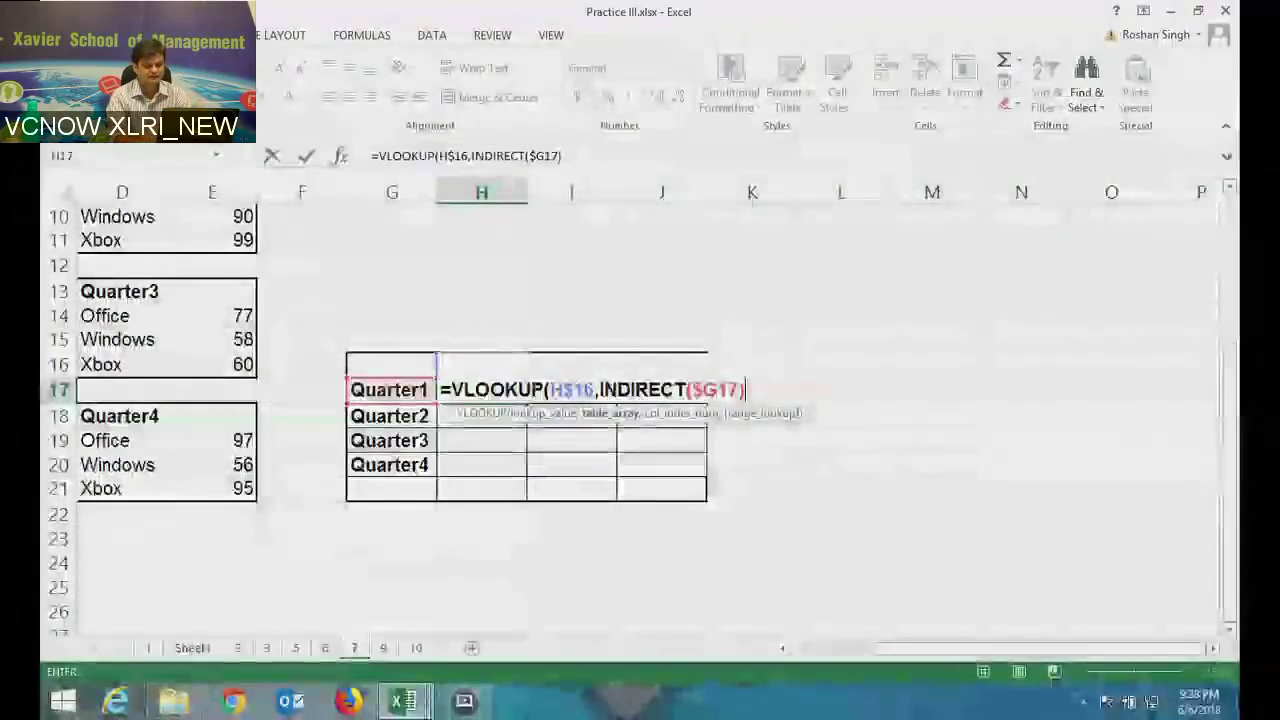
Append ,2,0) to the H17 formula, checking the Quarter source tables above.
type(",2,0)")
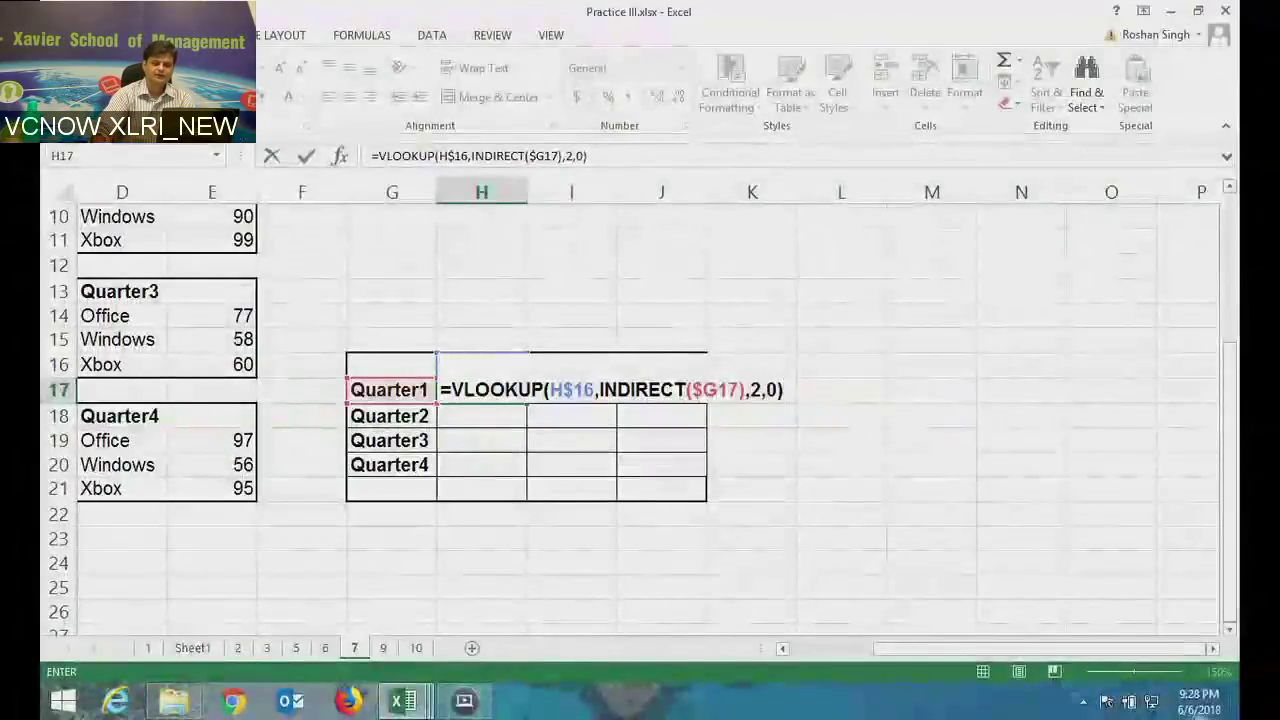
scroll(640, 410, "left", 3)
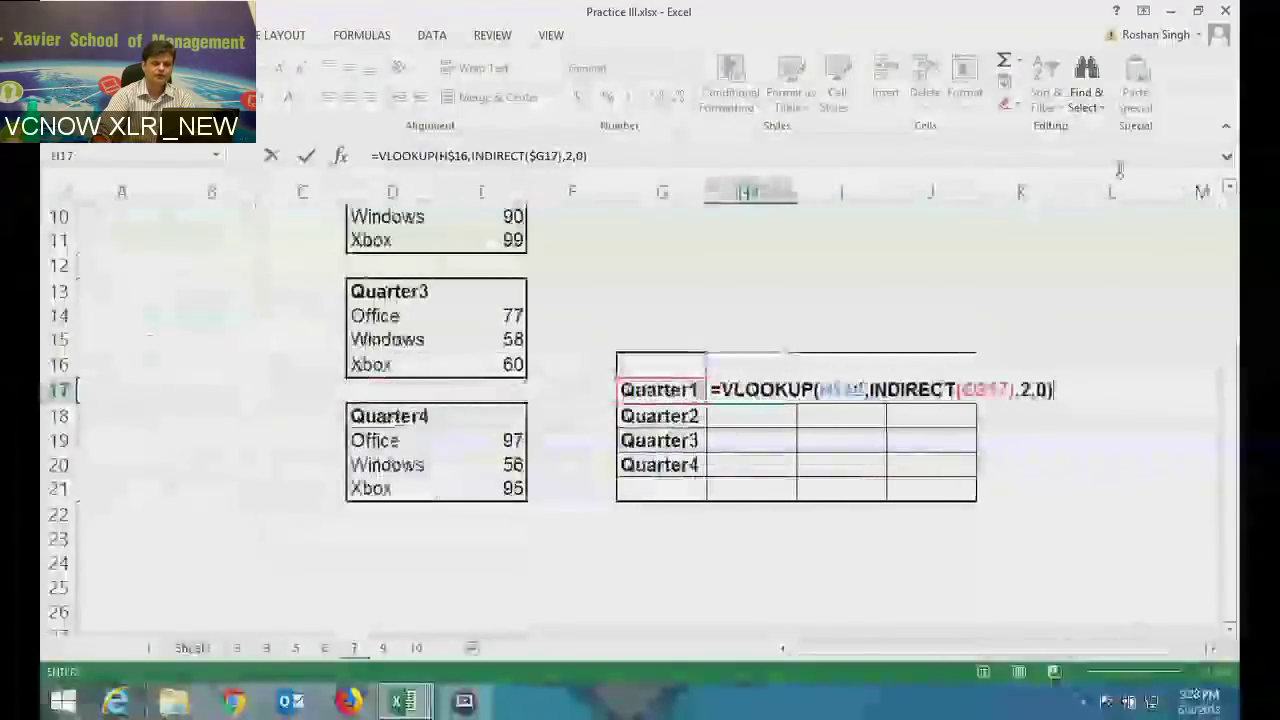
scroll(640, 410, "up", 2)
scroll(1015, 537, "up", 2)
scroll(1015, 537, "down", 1)
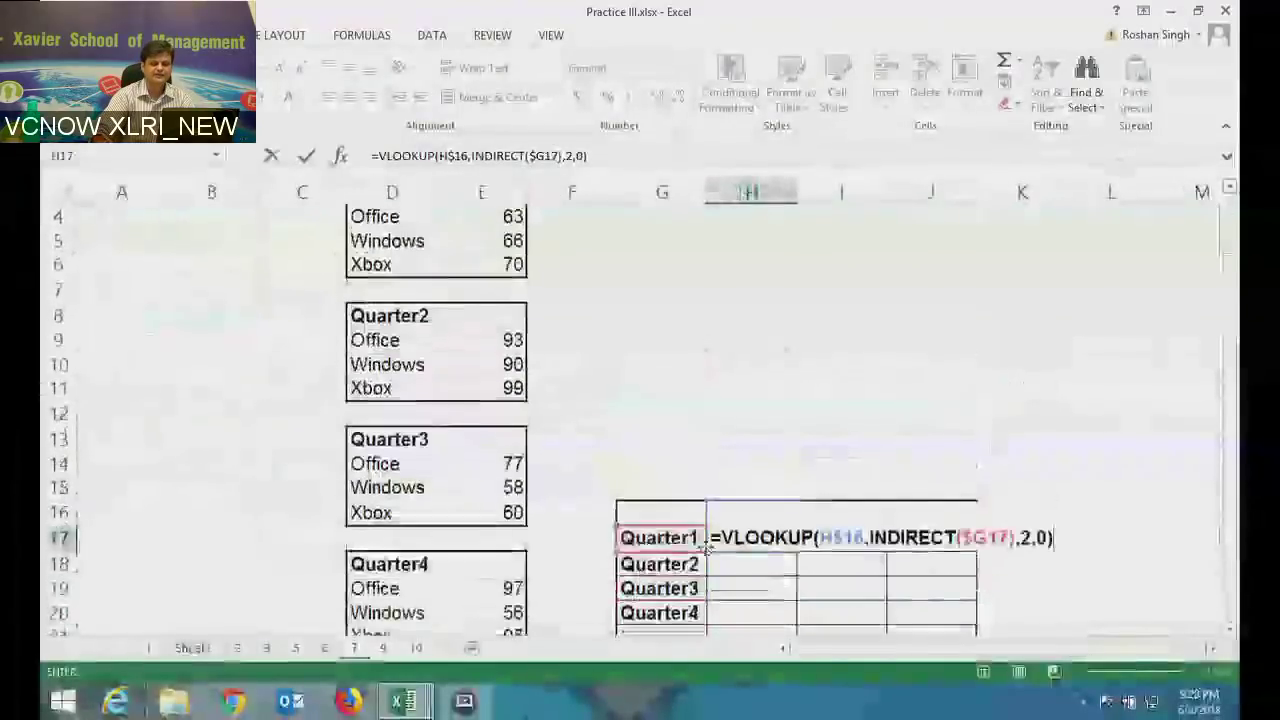
key("F2")
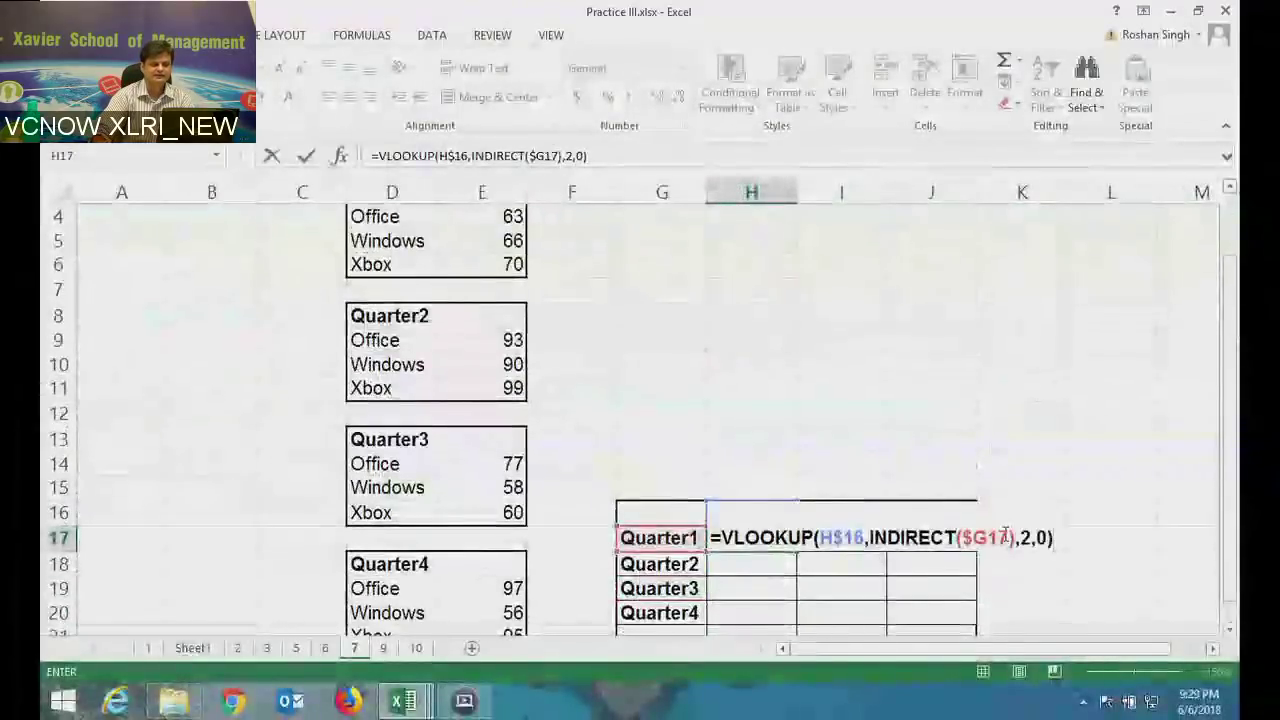
scroll(1005, 537, "up", 2)
scroll(480, 289, "up", 1)
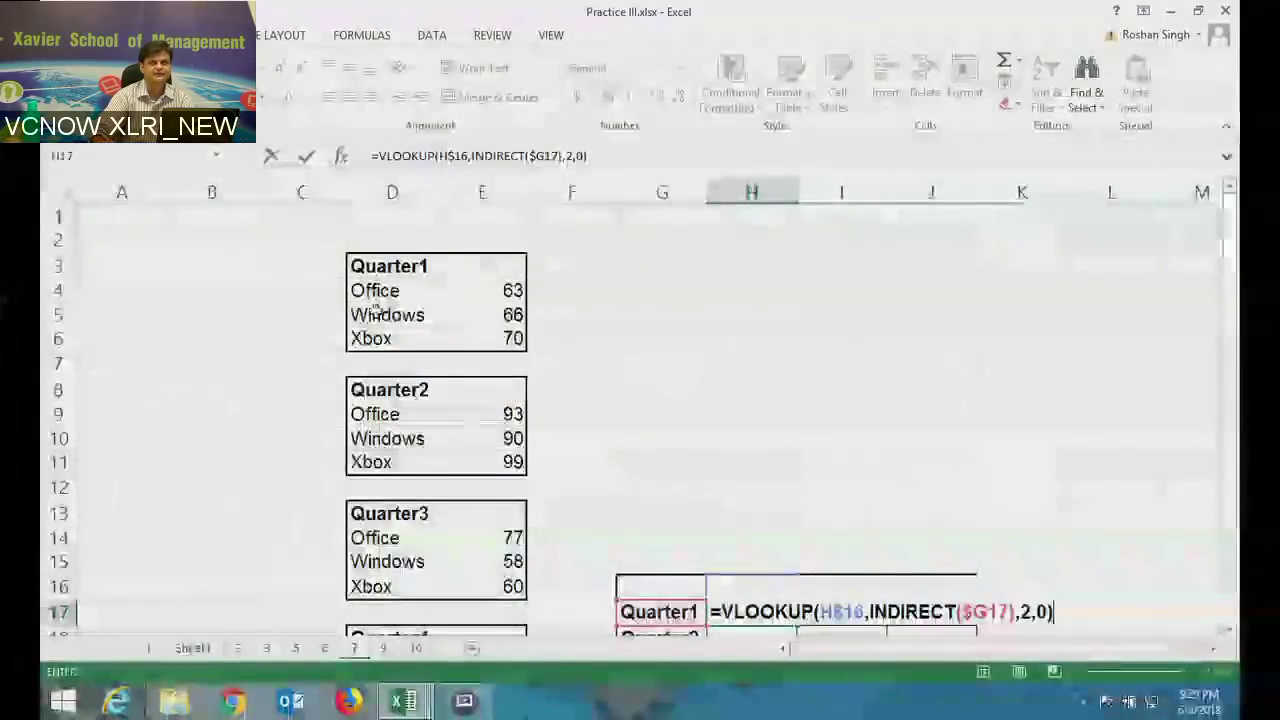
scroll(1035, 560, "down", 2)
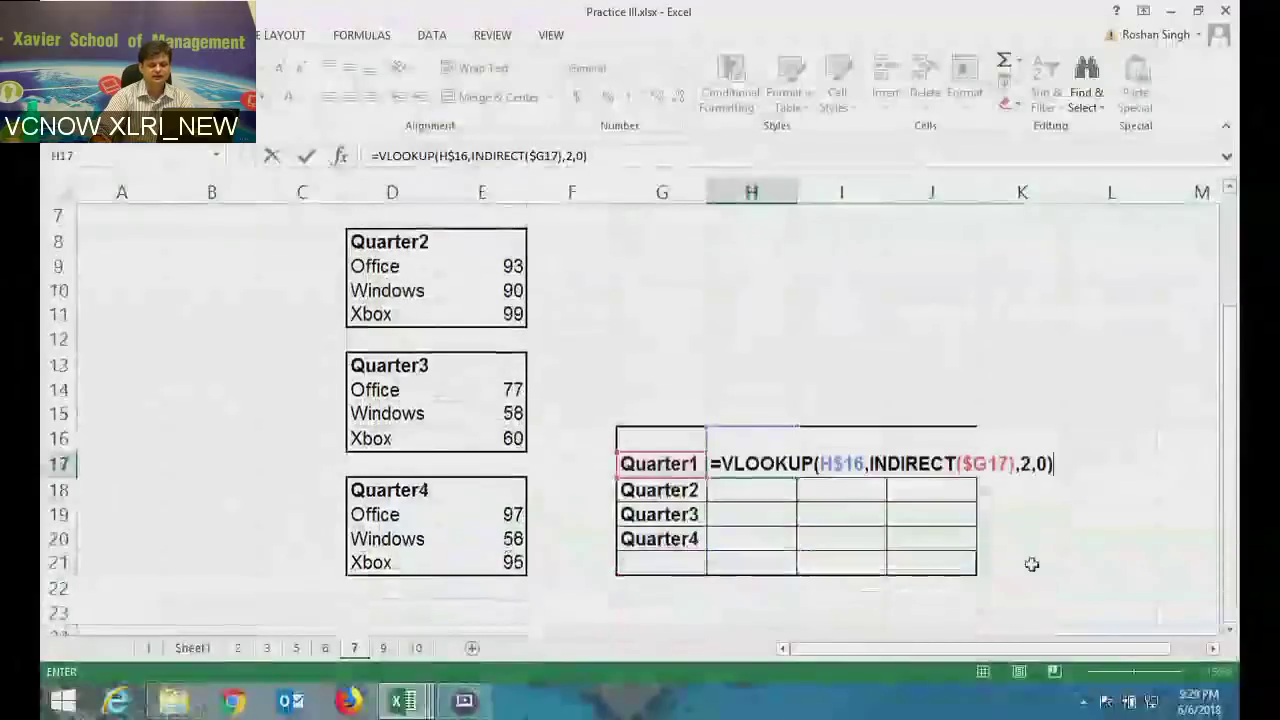
Commit the H17 lookup and fill it across to J17 and down through Quarter4.
key("Return")
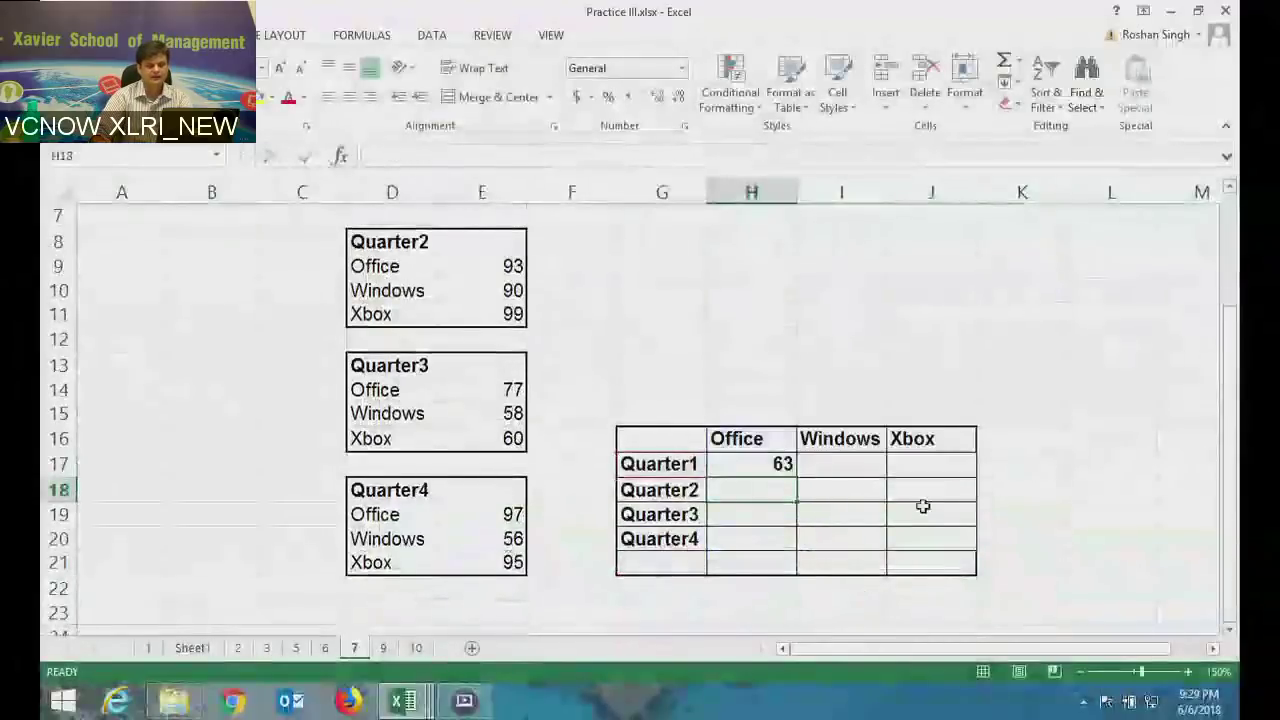
left_click(780, 464)
left_click_drag(795, 476, 977, 477)
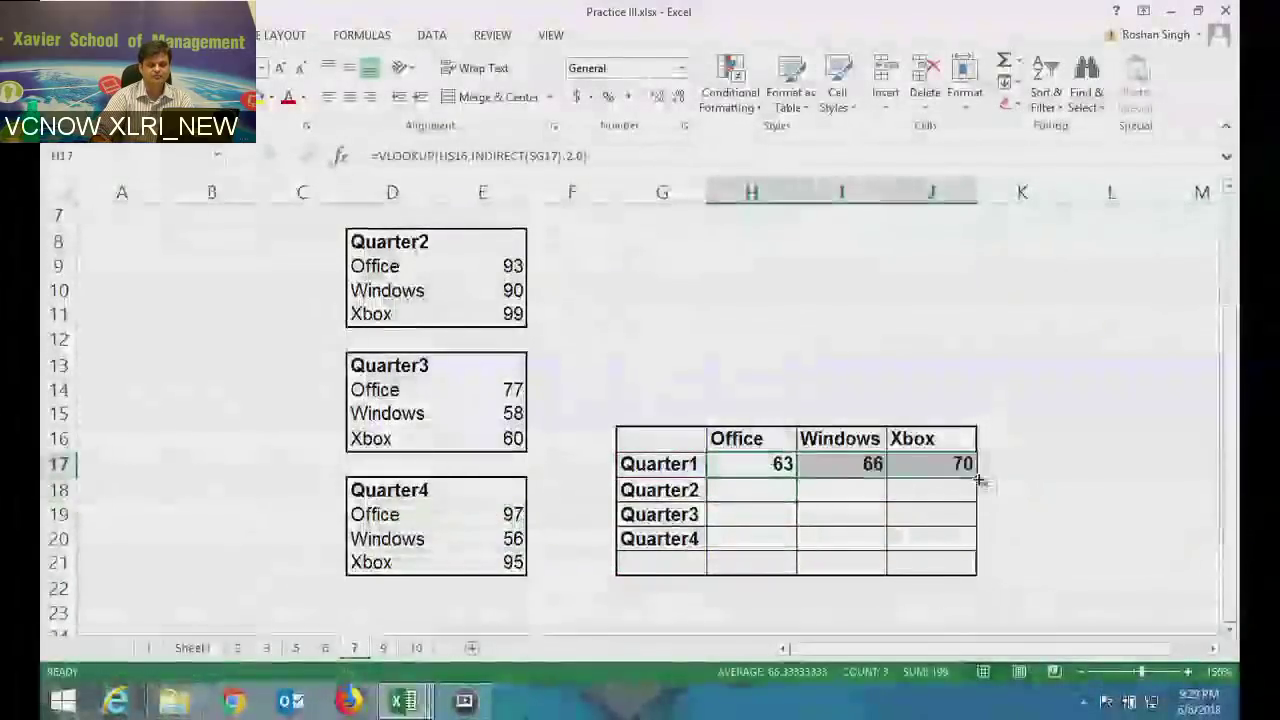
double_click(977, 476)
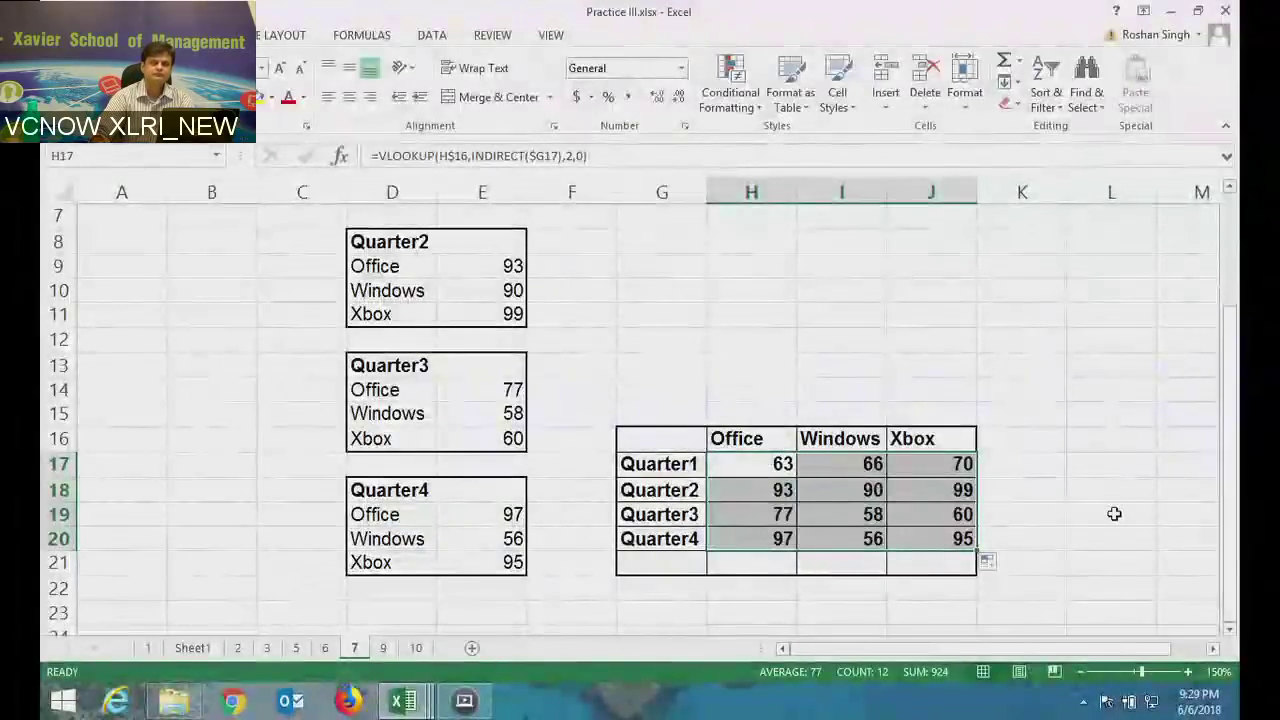
left_click(775, 460)
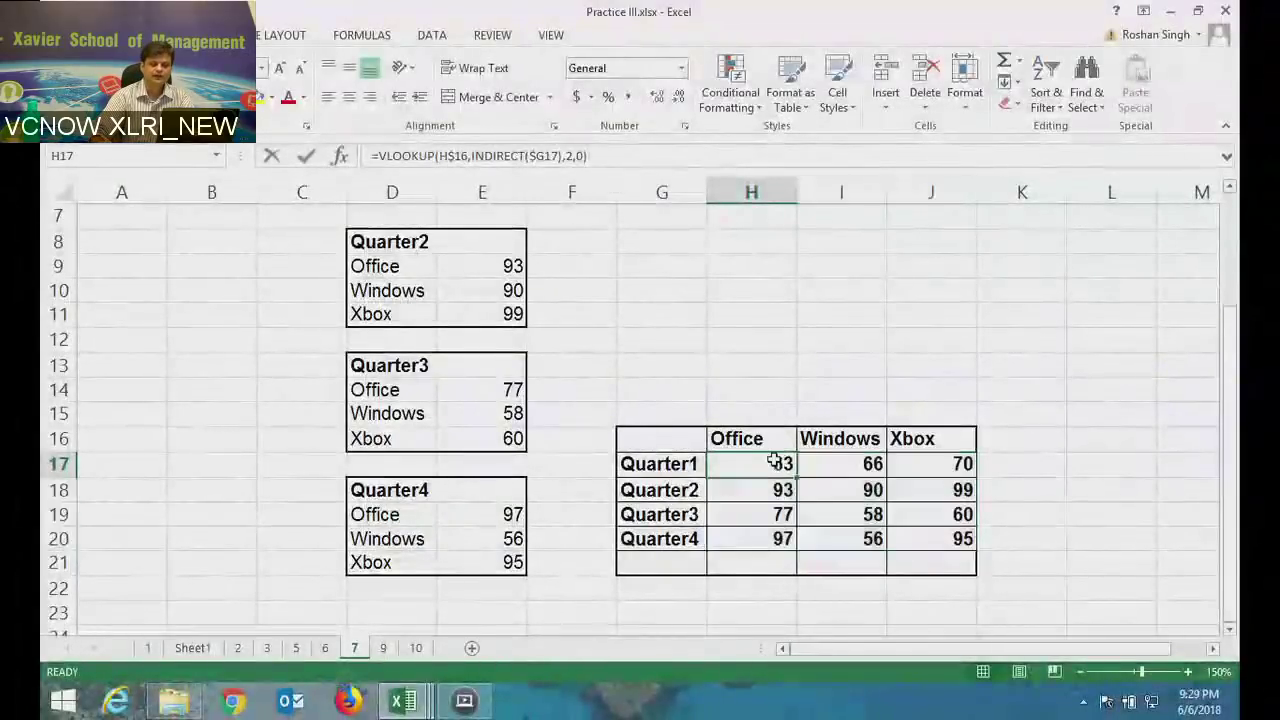
double_click(775, 460)
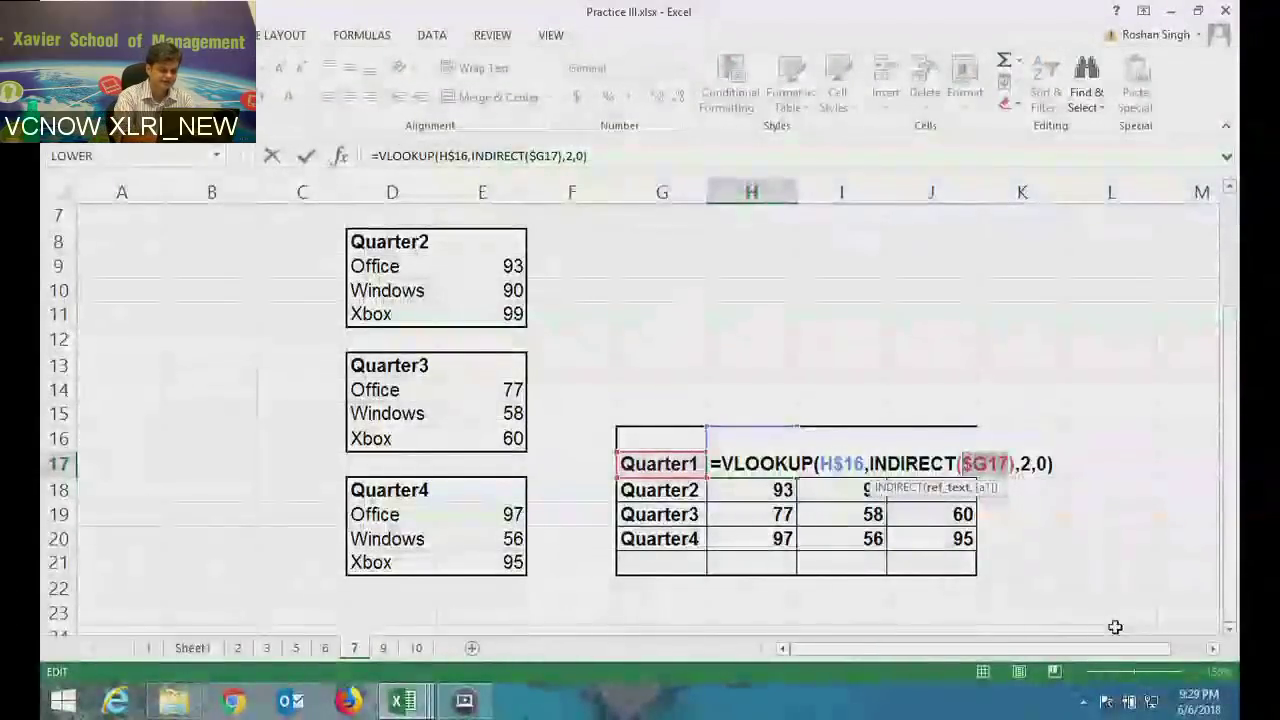
Evaluate $G17 with F9, undo, then evaluate INDIRECT($G17) to {"Office",63;"Windows",66;"Xbox",70}.
key("F9")
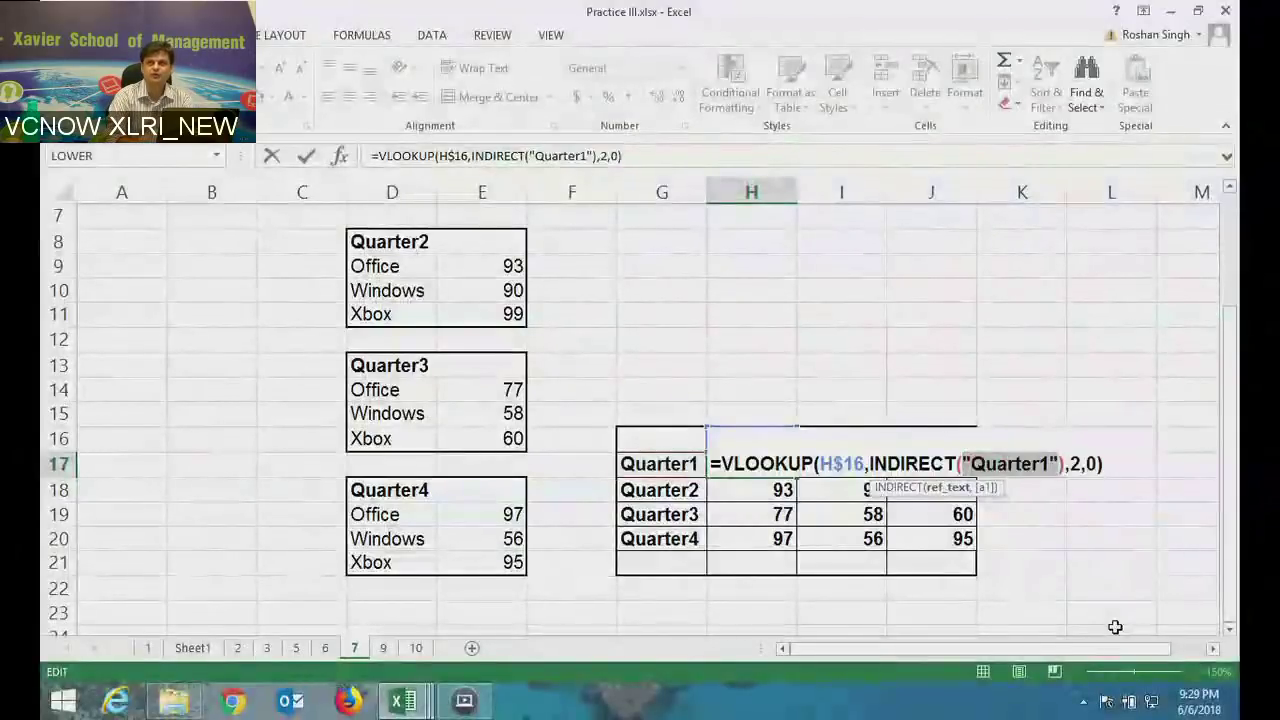
key("ctrl+z")
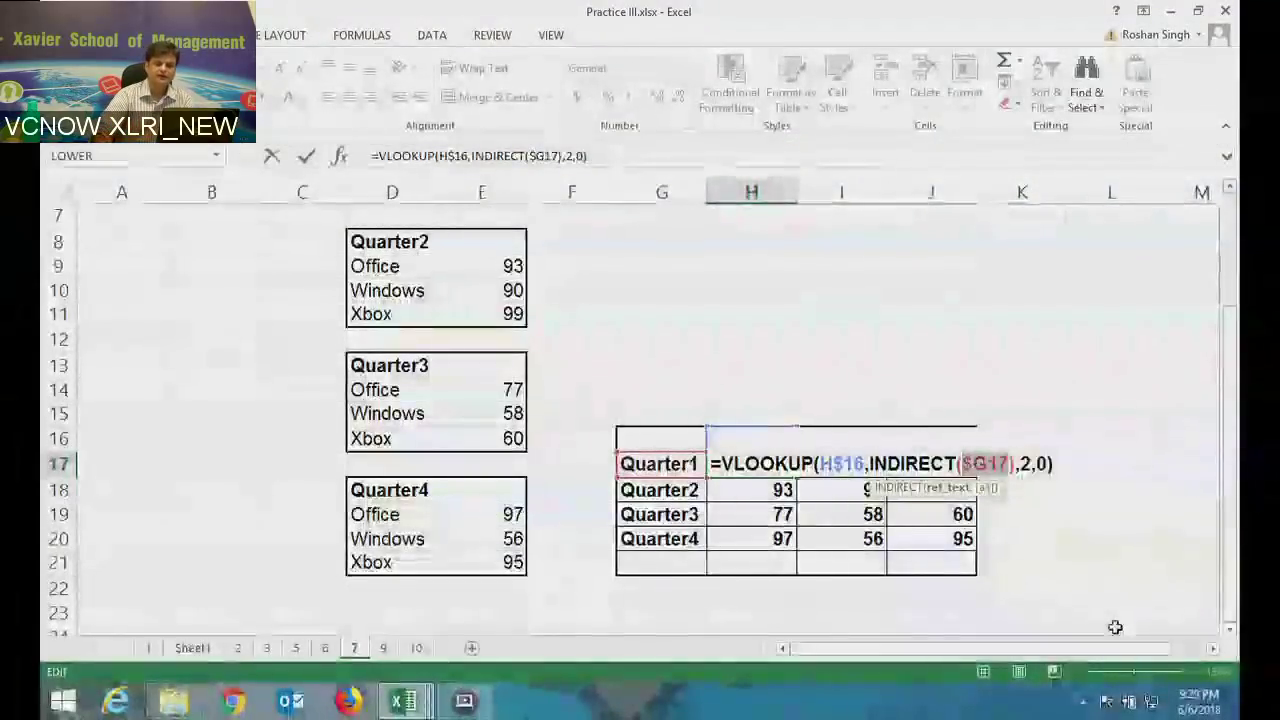
left_click_drag(1016, 464, 866, 464)
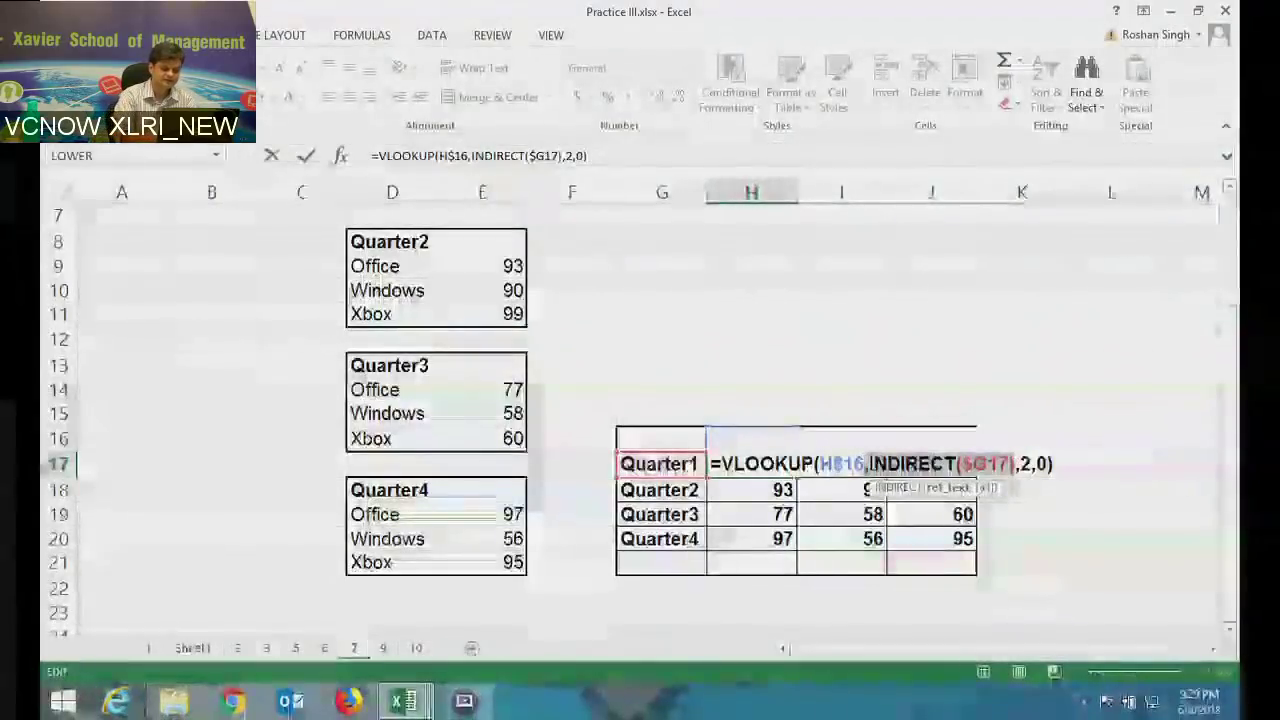
key("F9")
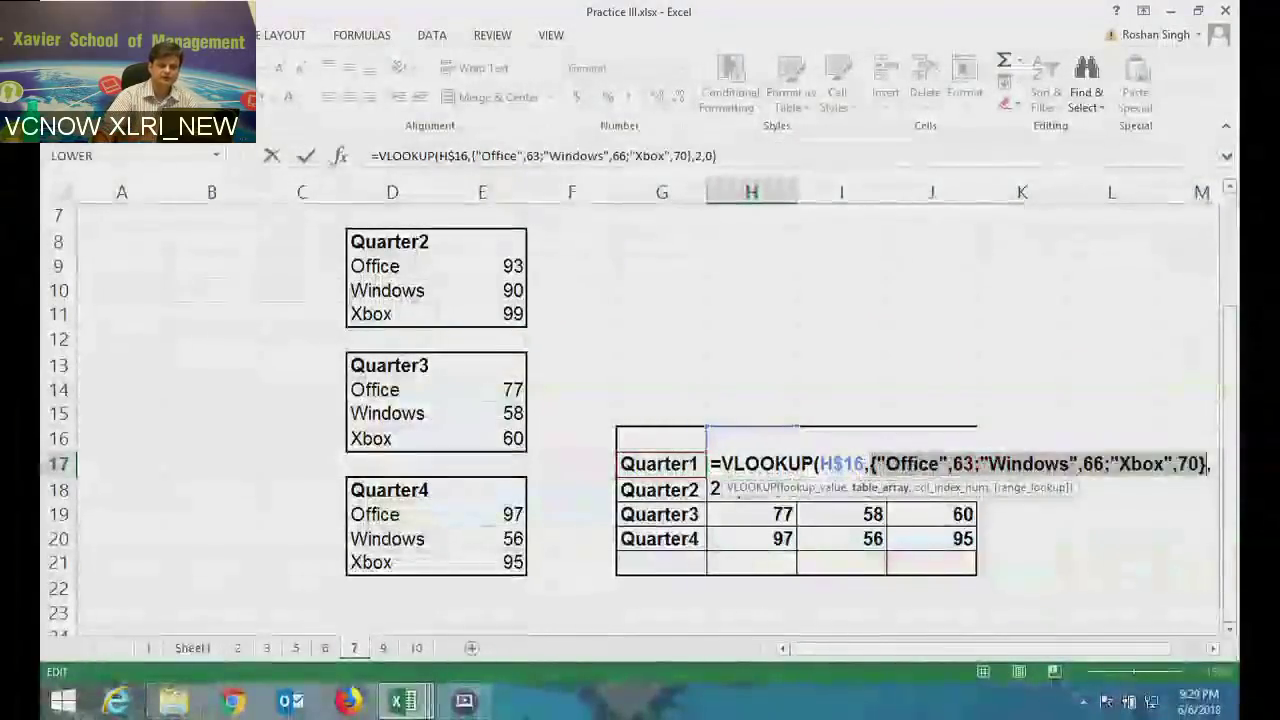
mouse_move(1238, 4)
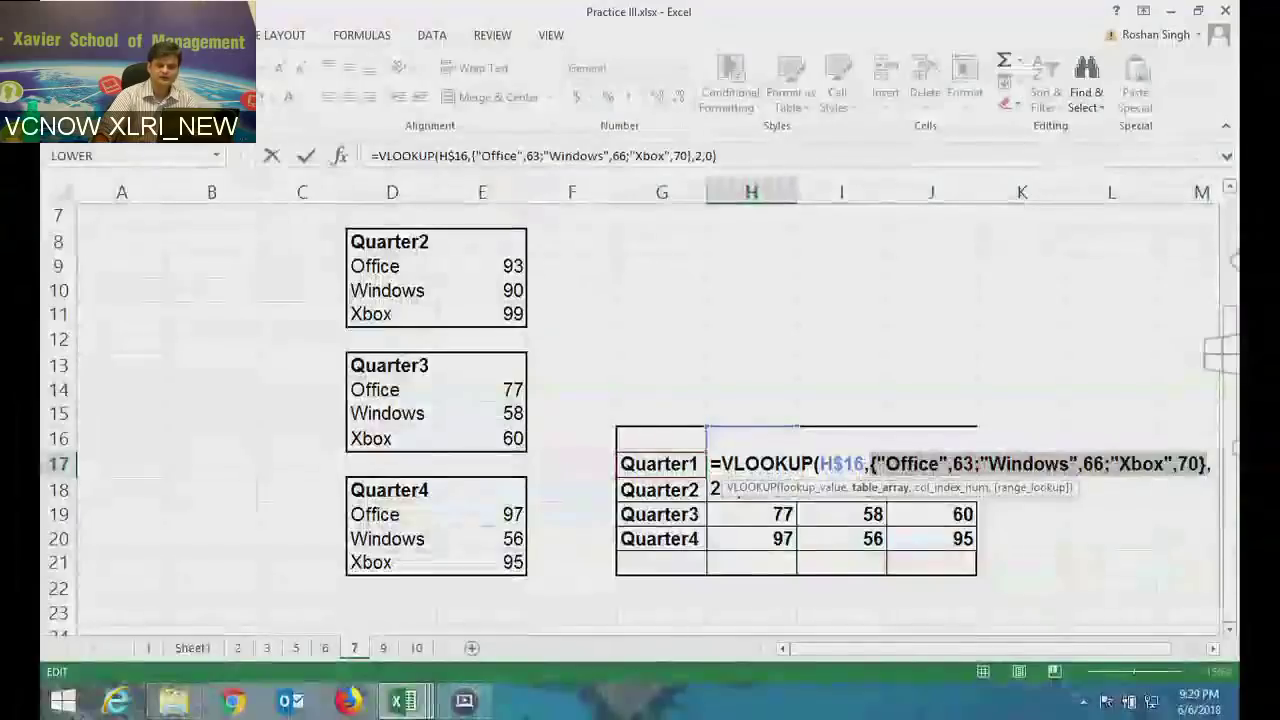
double_click(1212, 648)
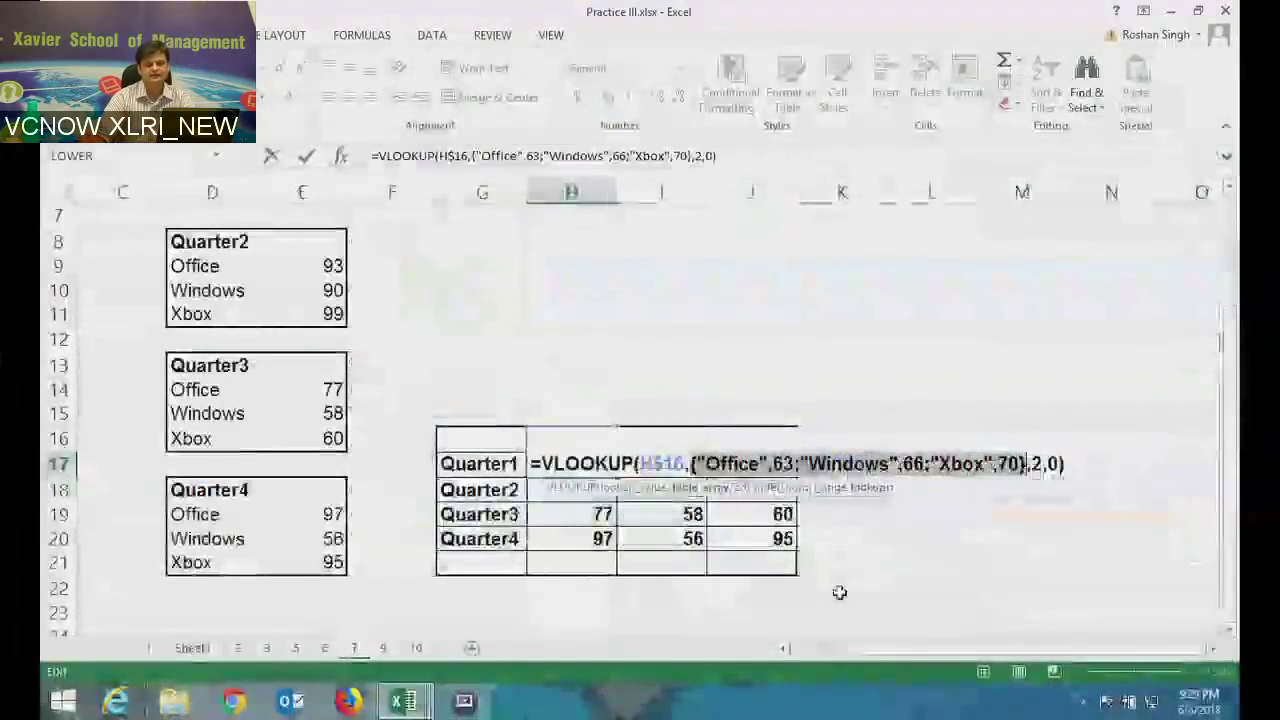